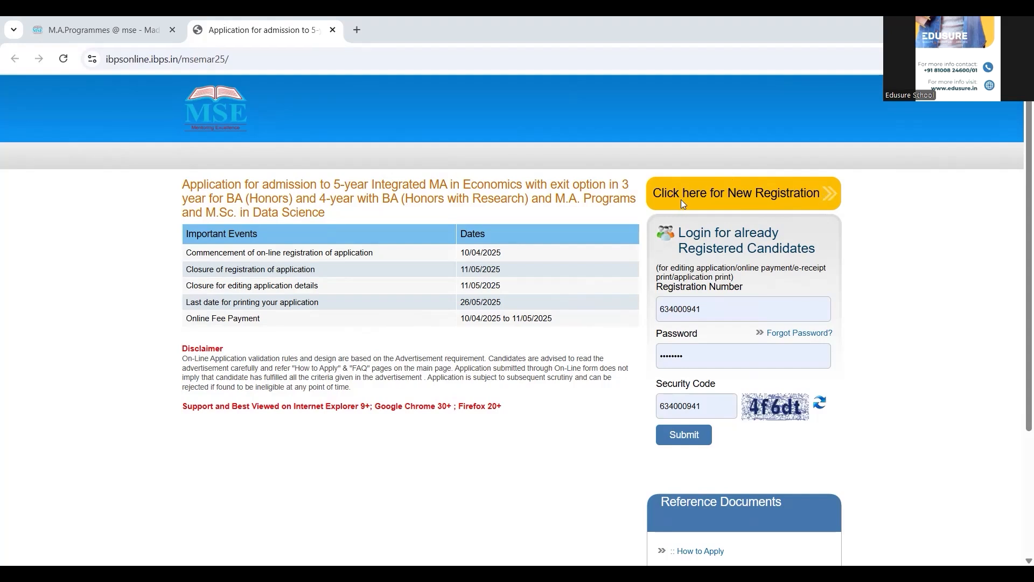
# Step: Start a new registration and enter the candidate's first name, its confirmation and last name
pyautogui.click(708, 201)
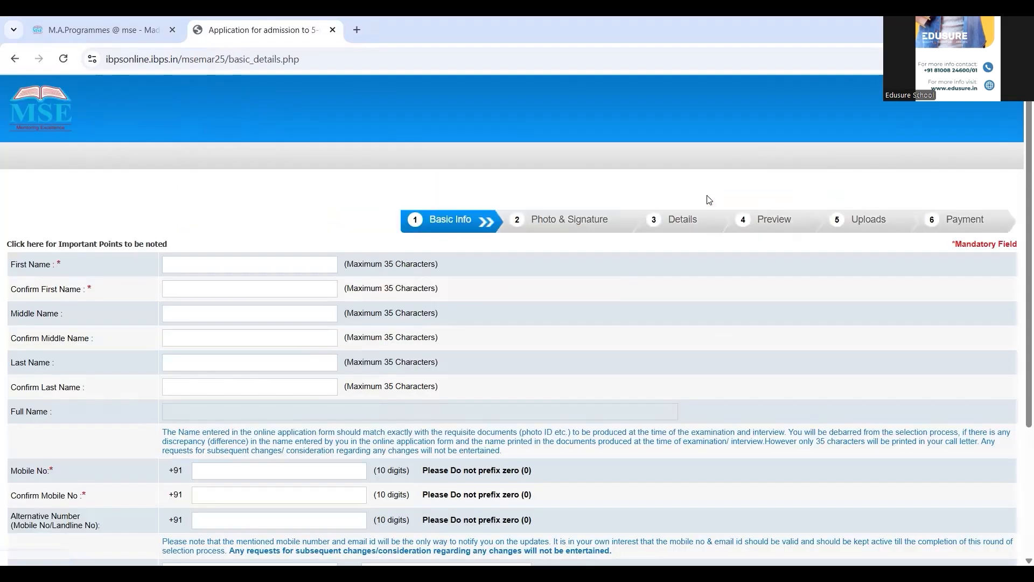
pyautogui.click(219, 260)
pyautogui.write('TRIAL')
pyautogui.click(209, 291)
pyautogui.write('TRIAL')
pyautogui.write('TR')
pyautogui.write('IAL')
pyautogui.write('L')
pyautogui.click(185, 386)
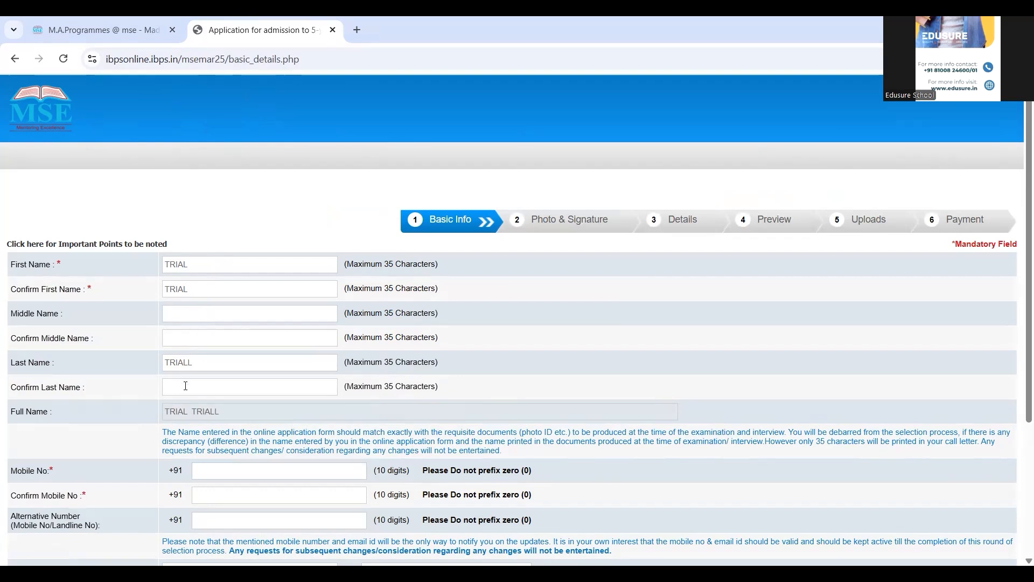
pyautogui.write('TRIALL')
# Step: Enter the candidate's mobile number in Mobile No and Confirm Mobile No
pyautogui.scroll(-3, 120, 440)
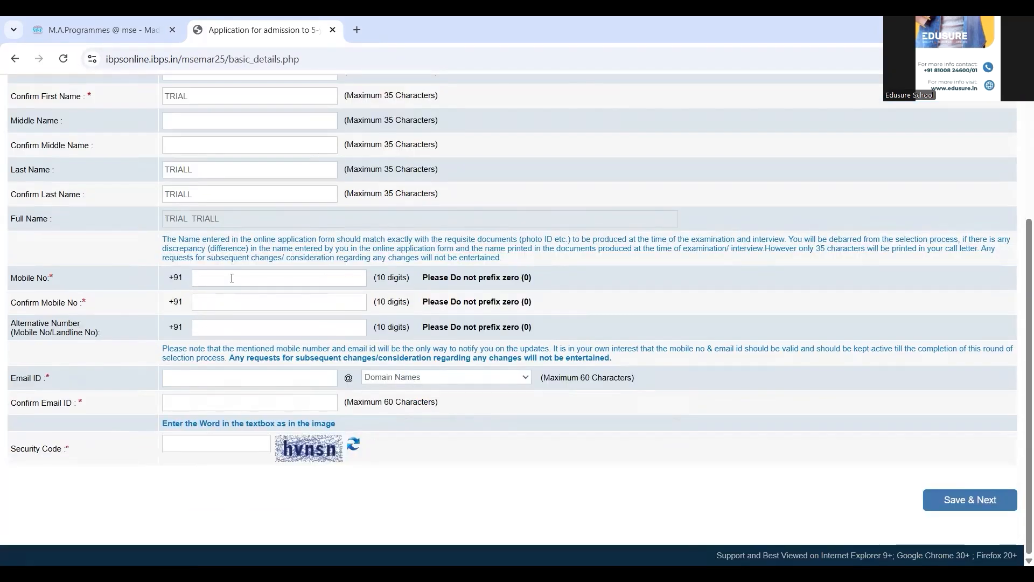
pyautogui.click(228, 302)
# Step: Type the e-mail username in lowercase in the Email ID field
pyautogui.click(263, 378)
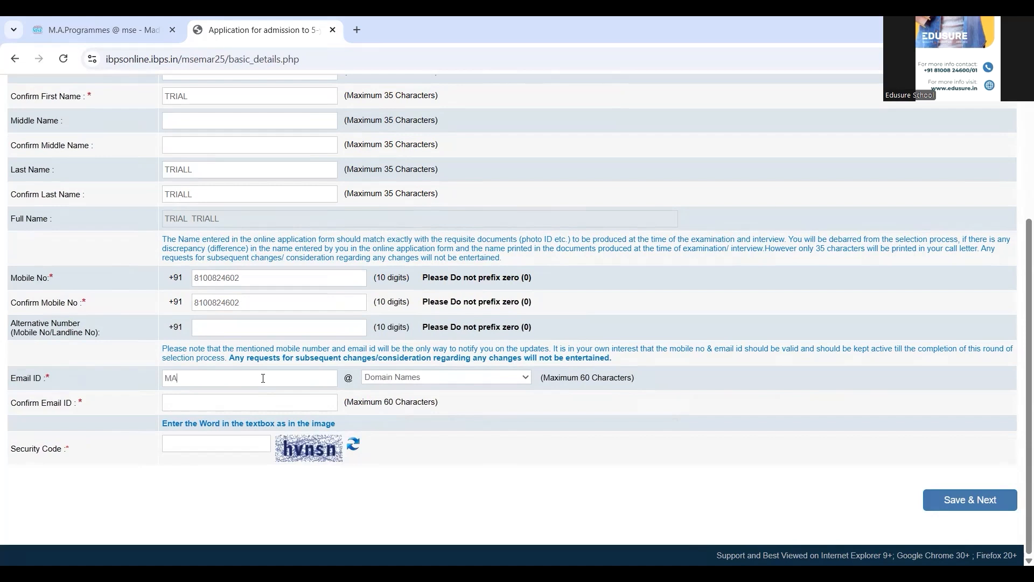
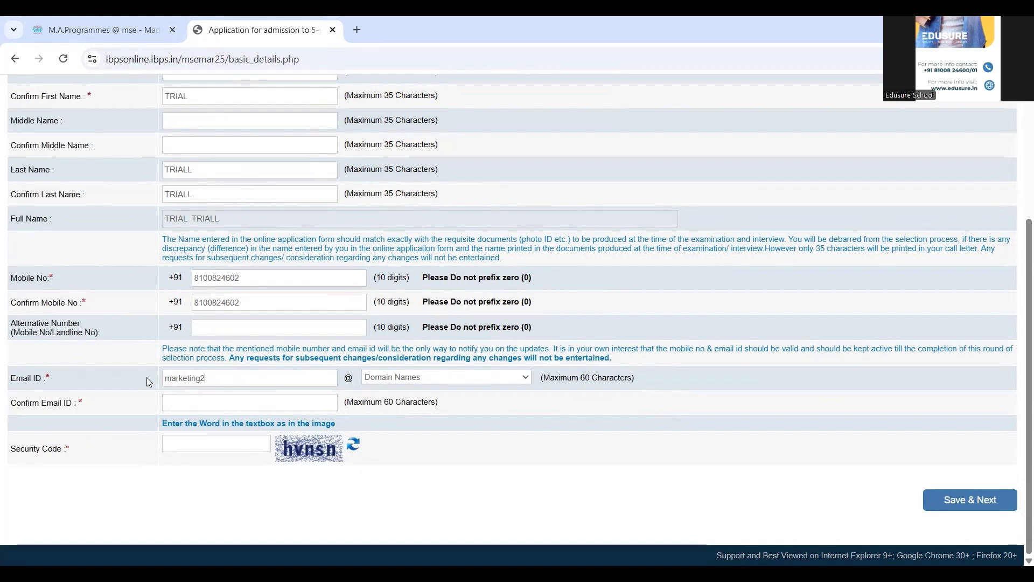
pyautogui.click(386, 377)
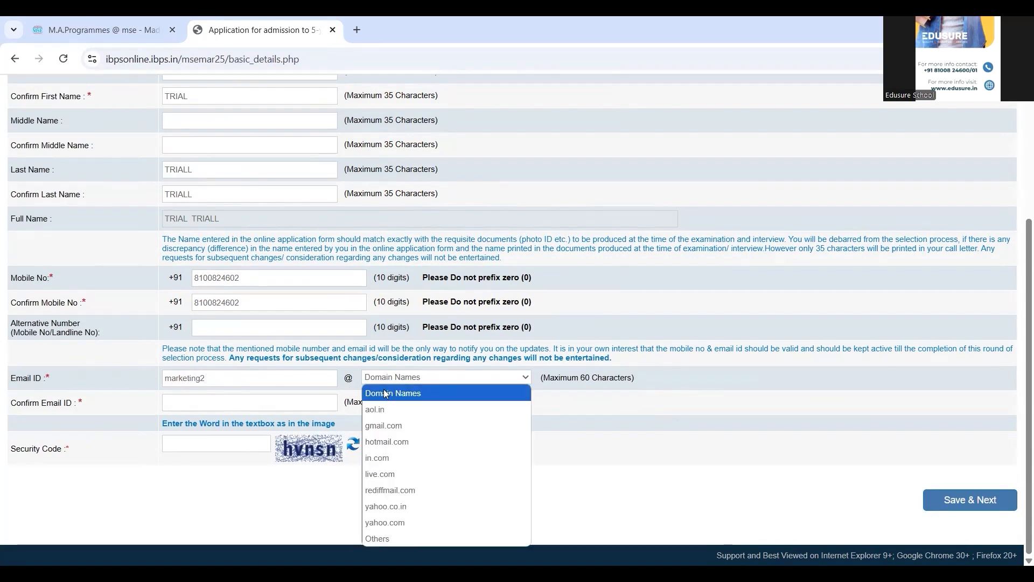
# Step: Add a custom e-mail domain under Others, confirm the e-mail, enter the security code, then Save & Next
pyautogui.click(396, 539)
pyautogui.write('edu')
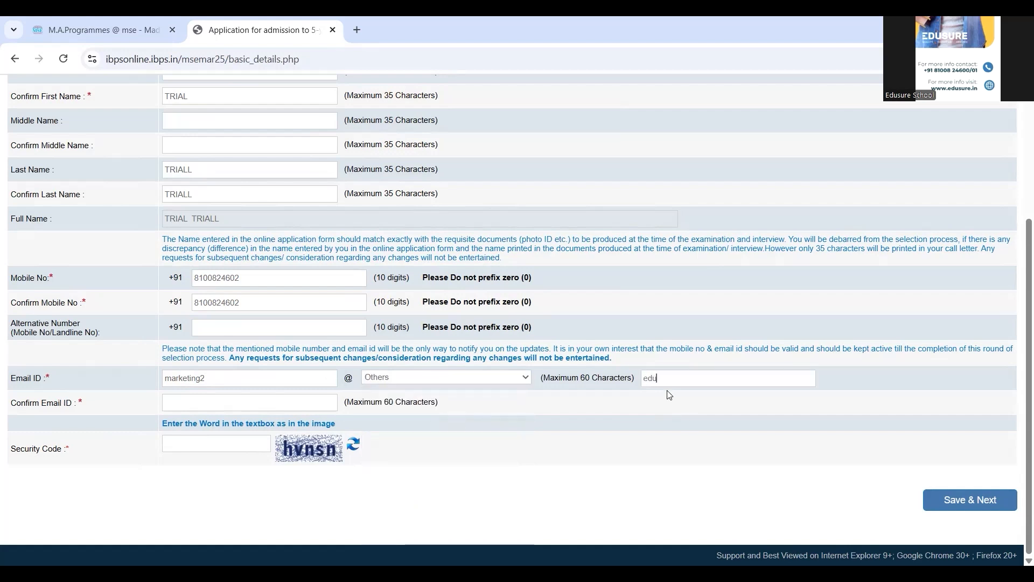
pyautogui.write('sure.in')
pyautogui.click(326, 403)
pyautogui.hotkey('ctrl', 'v')
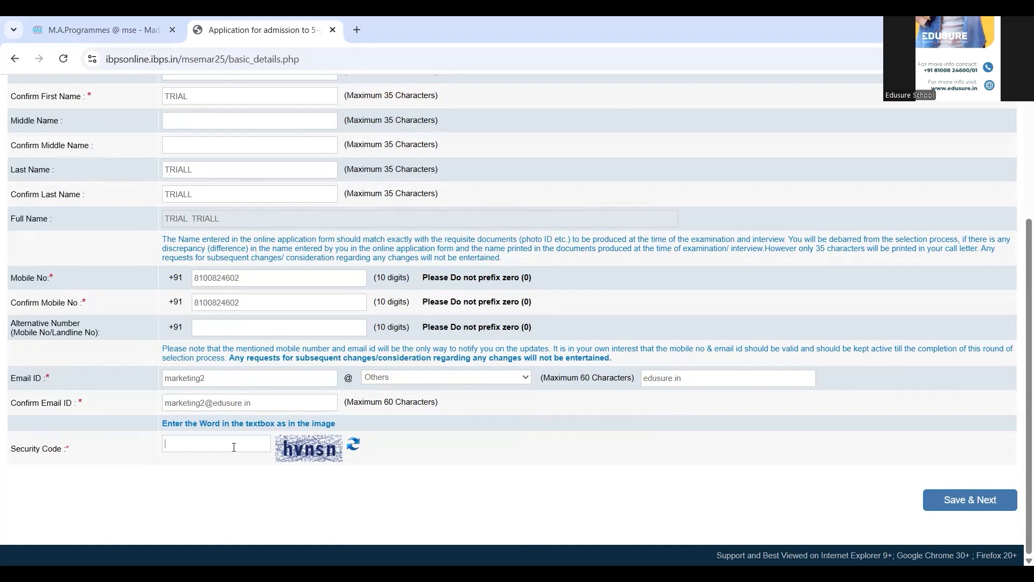
pyautogui.write('hvnsn')
pyautogui.click(948, 504)
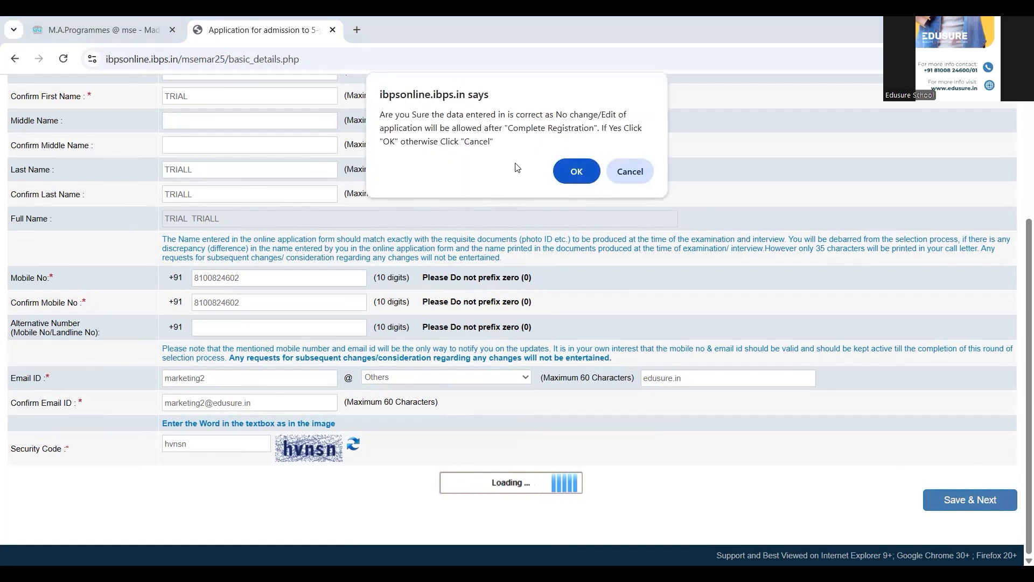
# Step: Confirm the details to register and note the provisional registration number and password
pyautogui.click(576, 173)
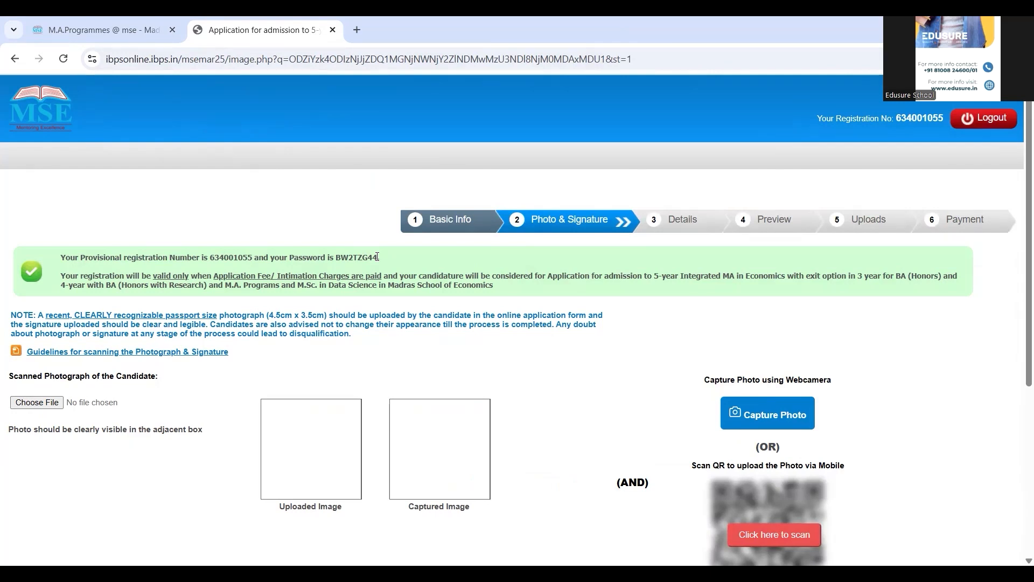
pyautogui.moveTo(377, 257); pyautogui.dragTo(59, 261)
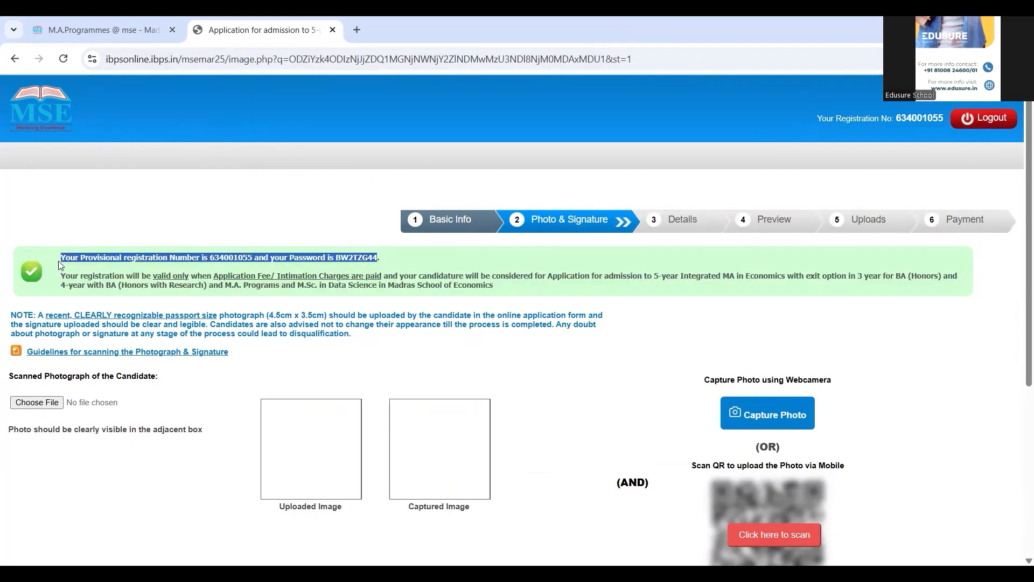
pyautogui.click(129, 214)
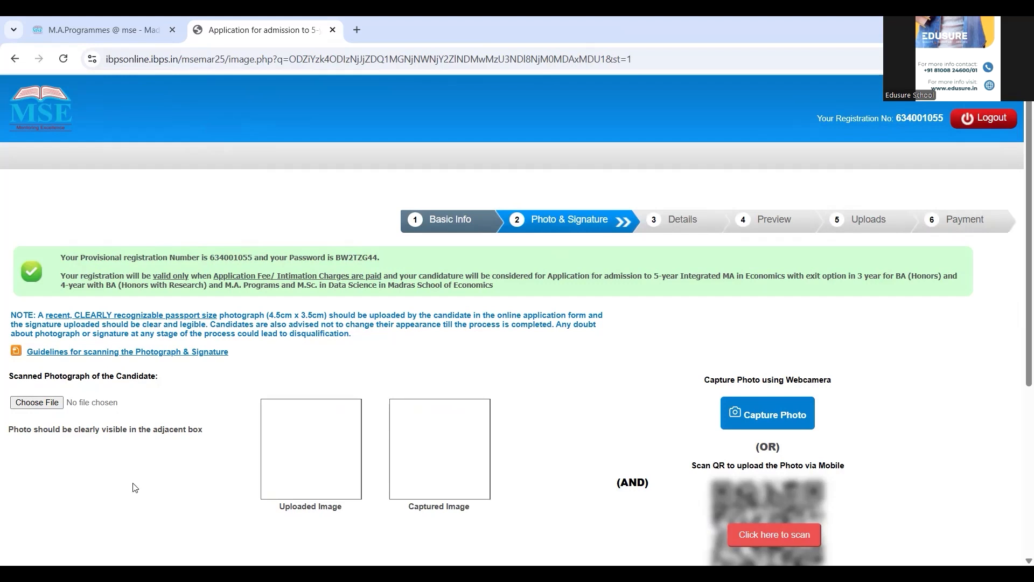
# Step: Capture a webcam photo of the candidate alongside the uploaded candidatephoto.jpeg
pyautogui.scroll(-2, 134, 488)
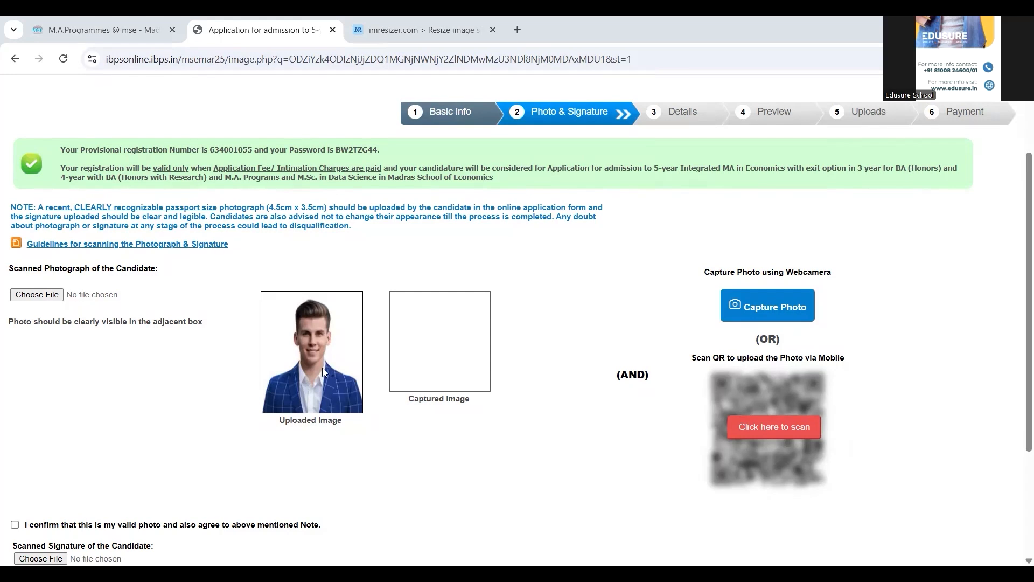
pyautogui.click(787, 299)
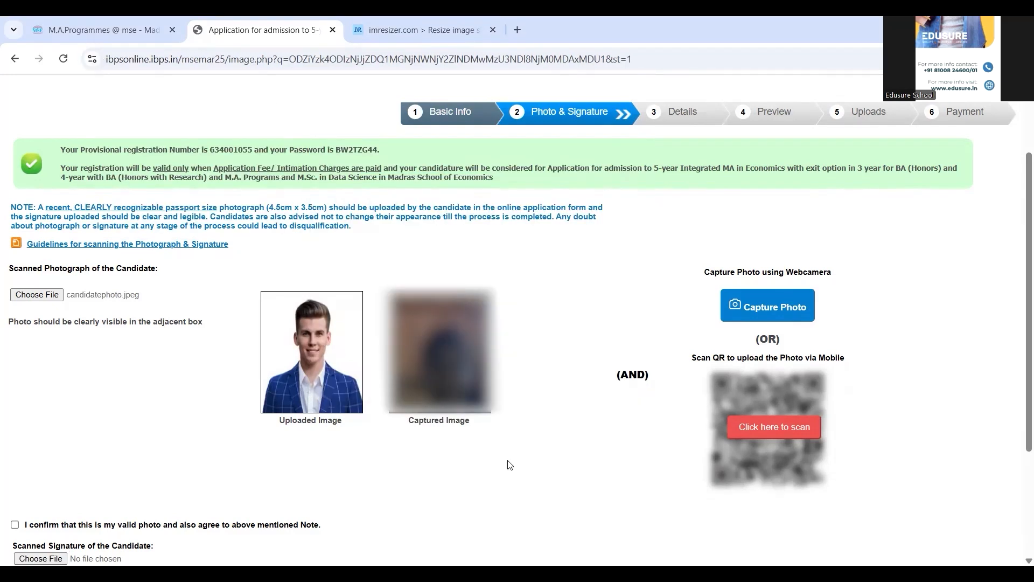
pyautogui.scroll(-3, 510, 464)
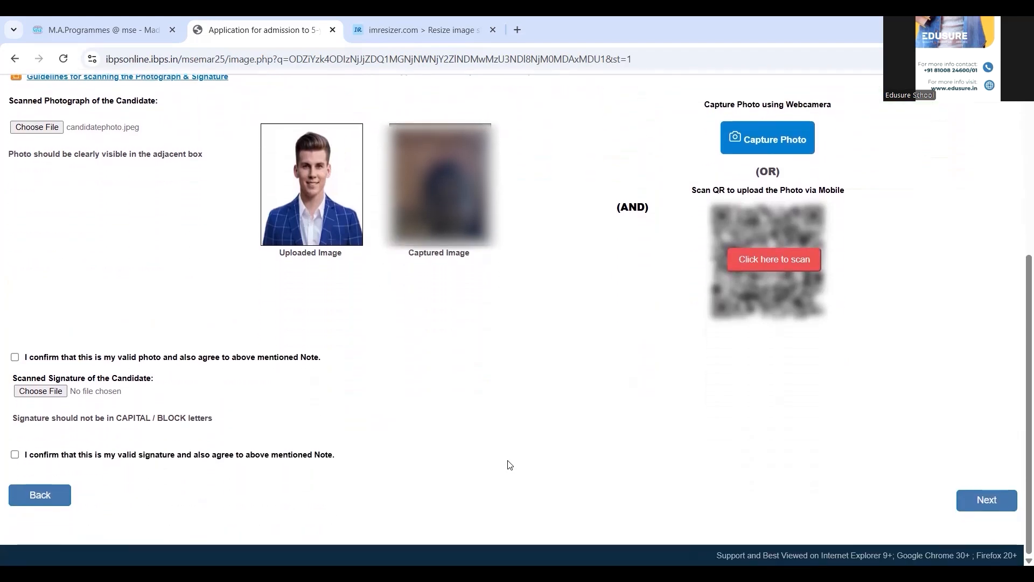
# Step: Confirm the photo, upload and confirm the signature image, then continue to Details
pyautogui.click(14, 357)
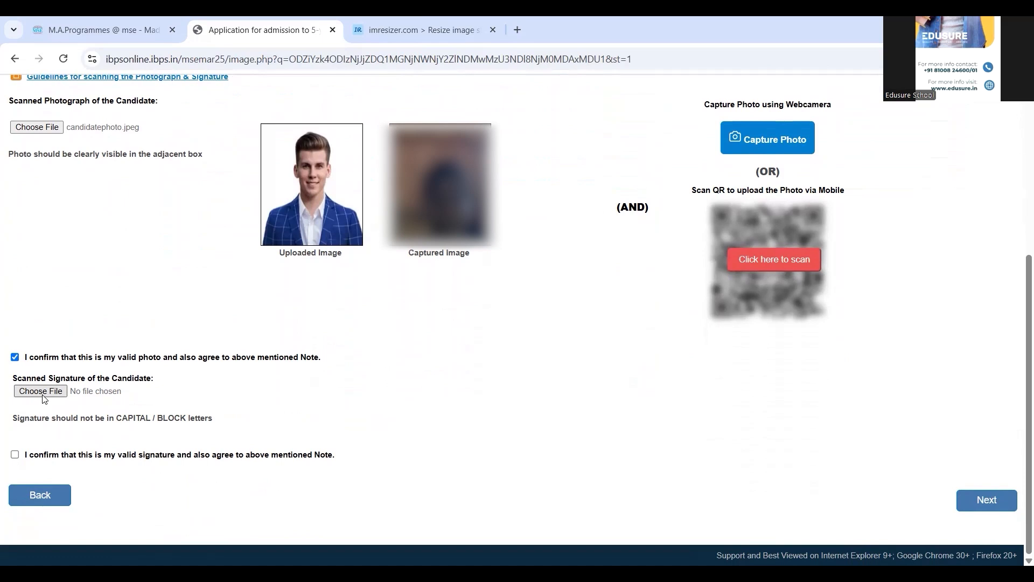
pyautogui.click(41, 391)
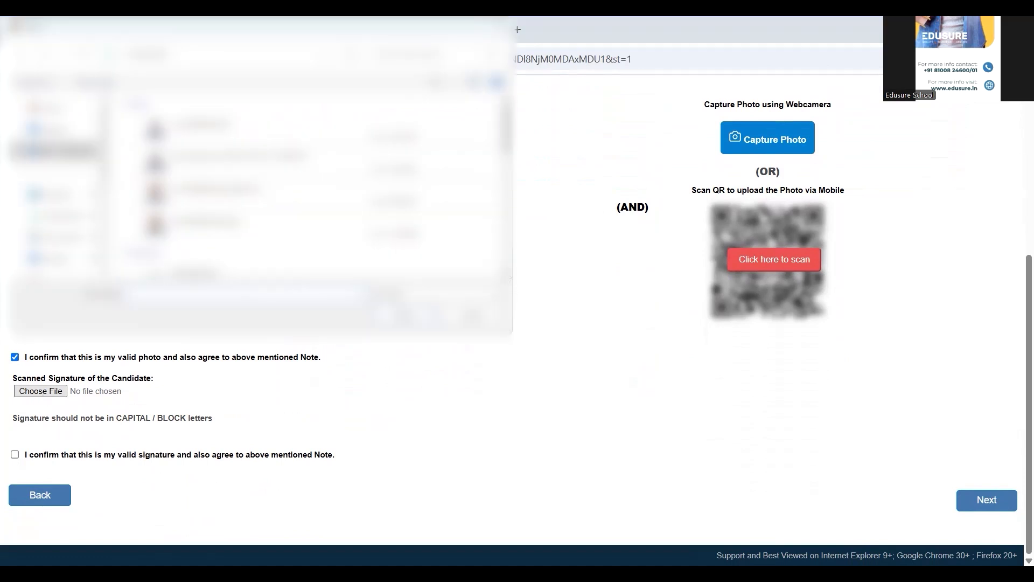
pyautogui.scroll(-2, 269, 188)
pyautogui.scroll(-3, 269, 189)
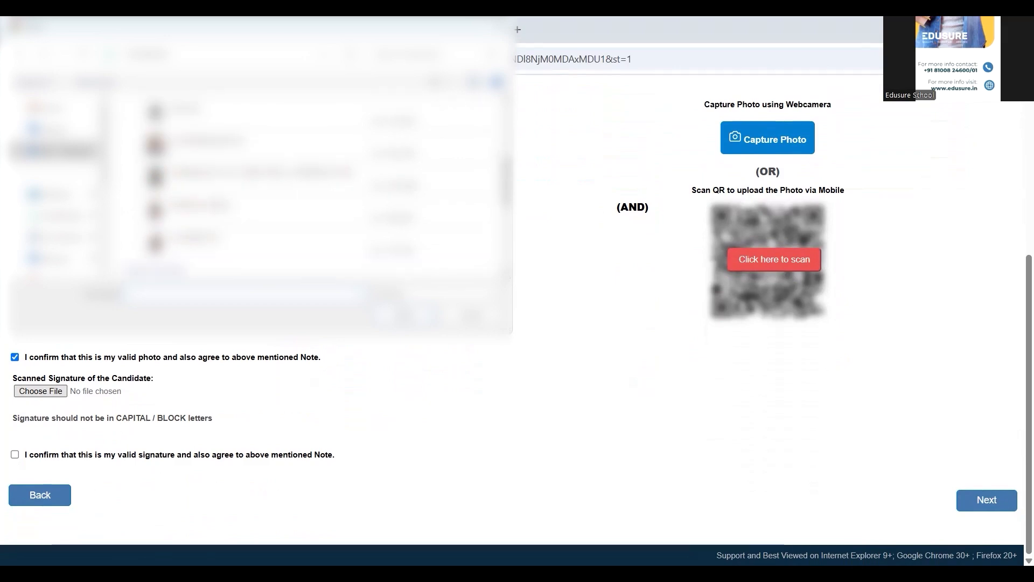
pyautogui.doubleClick(205, 172)
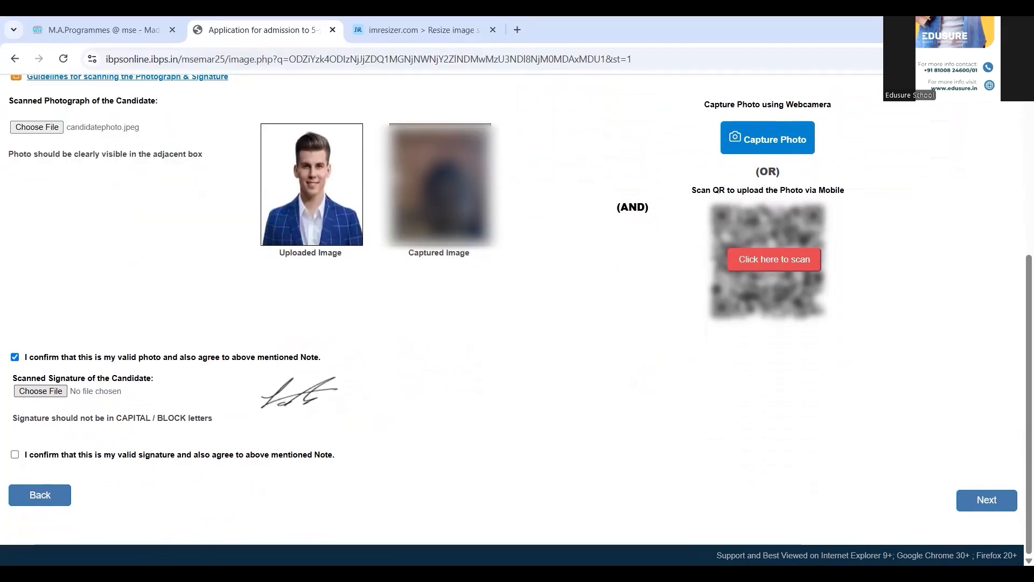
pyautogui.click(15, 454)
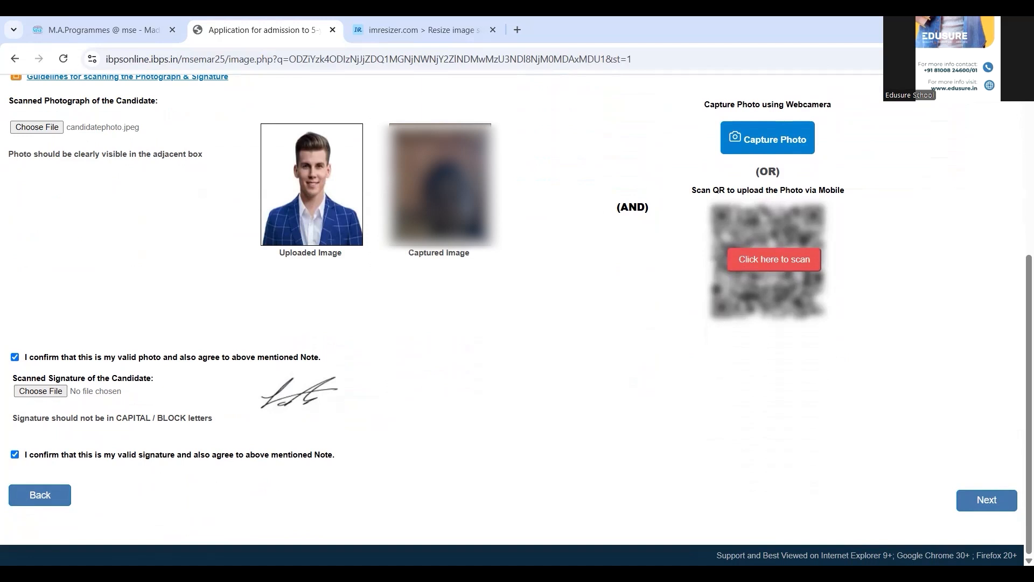
pyautogui.click(981, 498)
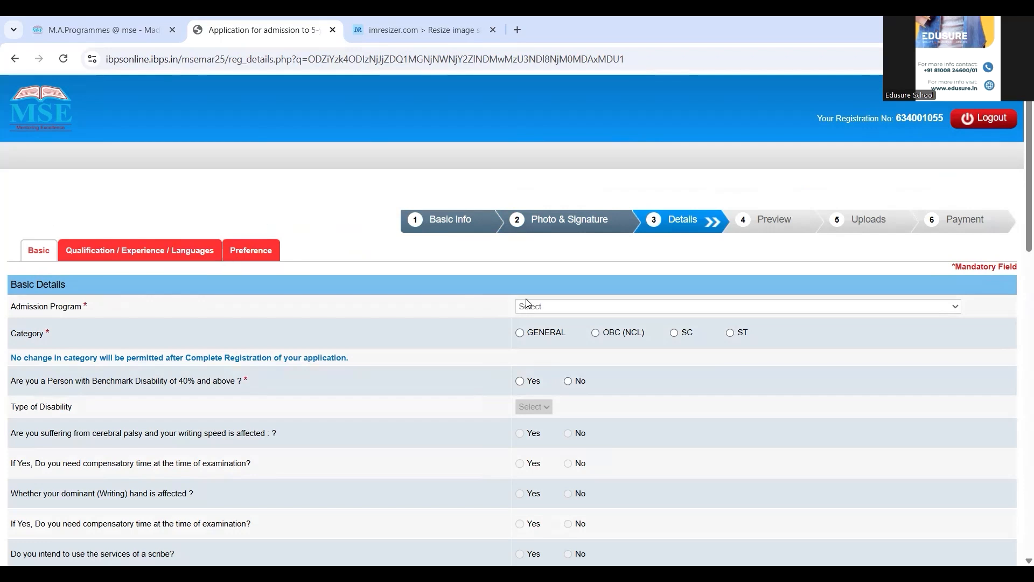
# Step: Choose M.A. Program, category GENERAL (acknowledging the alert), and No for Benchmark Disability
pyautogui.click(541, 315)
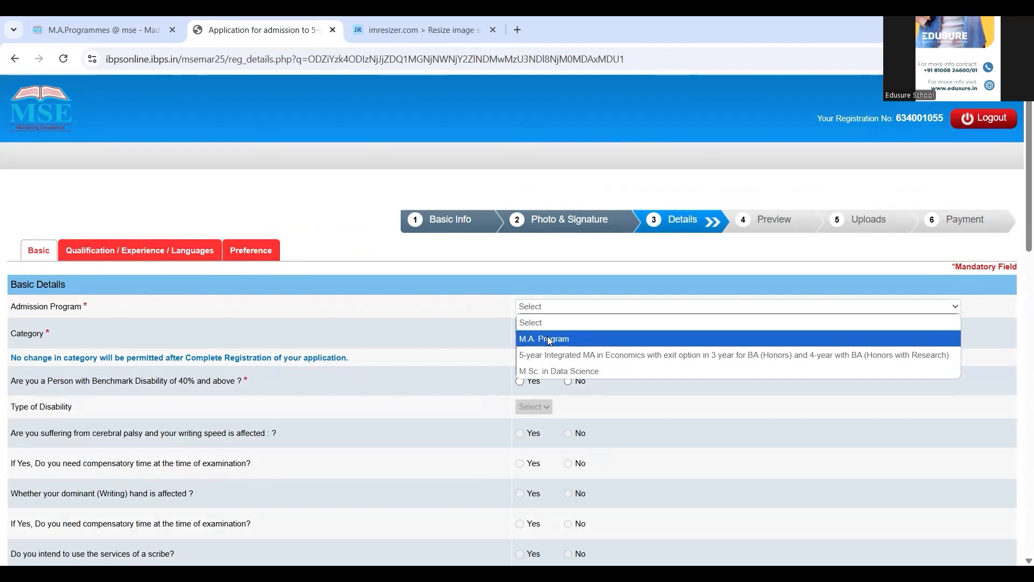
pyautogui.click(548, 338)
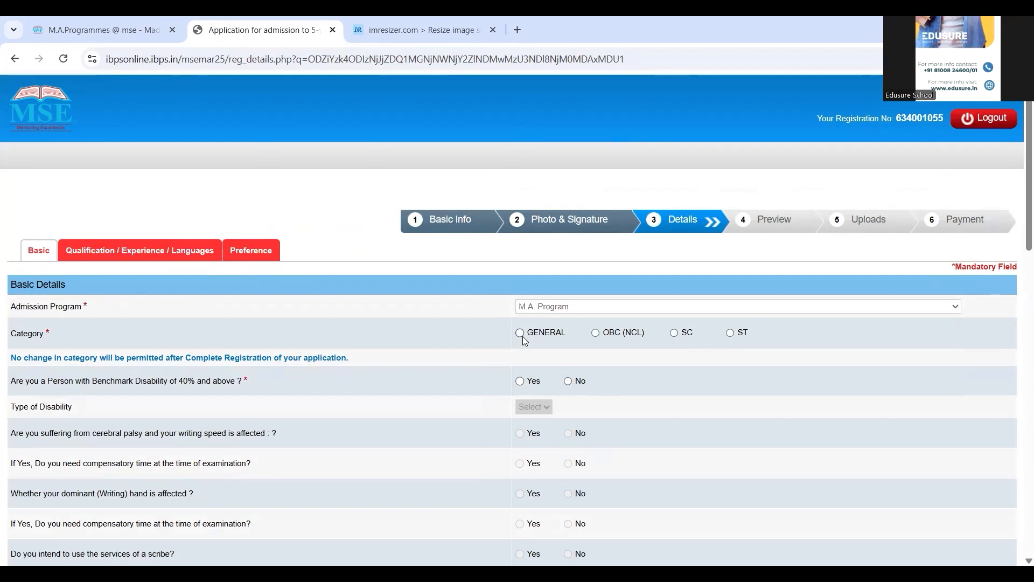
pyautogui.click(521, 334)
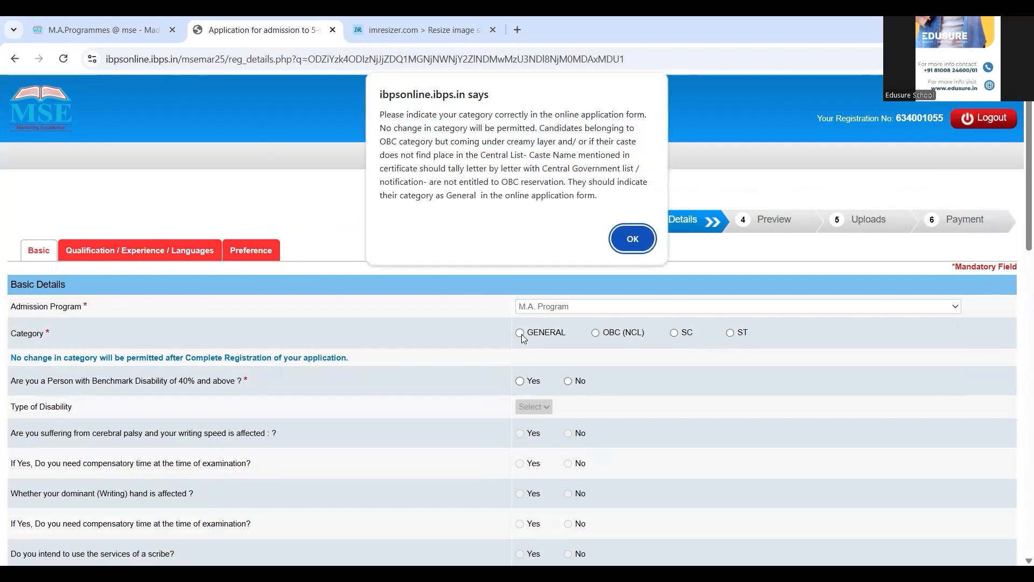
pyautogui.click(632, 239)
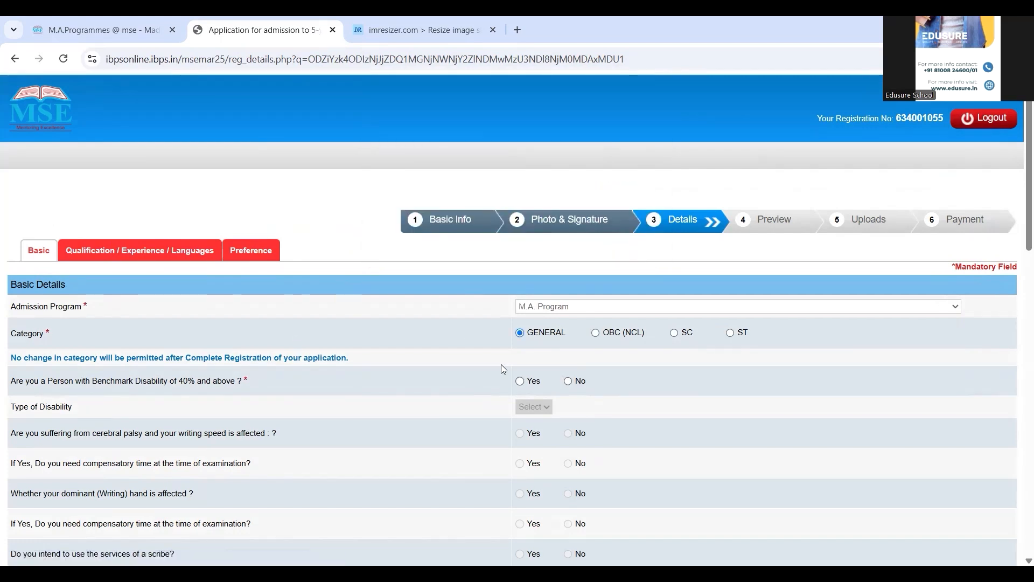
pyautogui.click(568, 382)
# Step: Answer No for Defence Quota and Kashmiri Migrant and pick Kolkata as examination centre
pyautogui.scroll(-3, 613, 391)
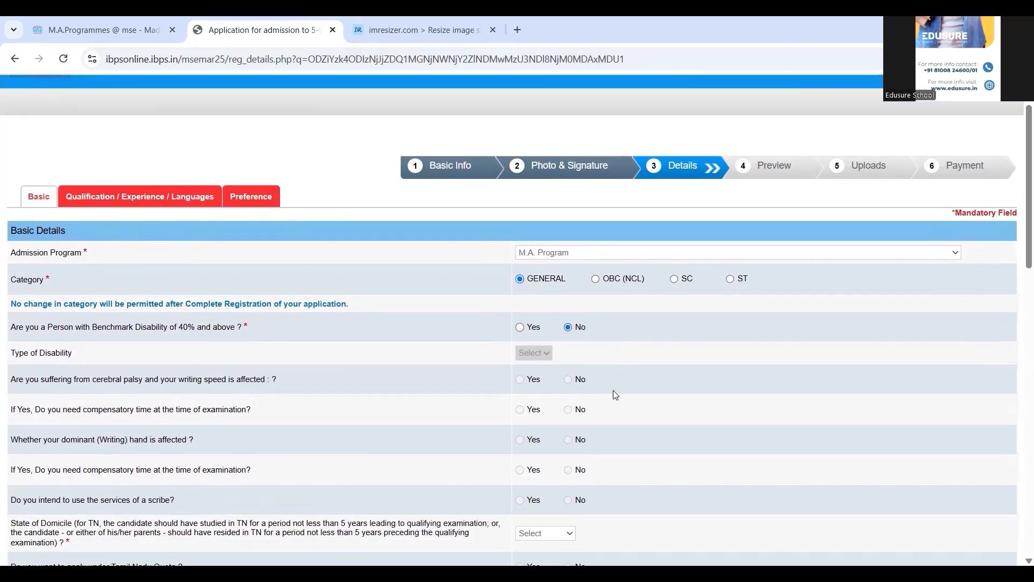
pyautogui.scroll(-3, 614, 394)
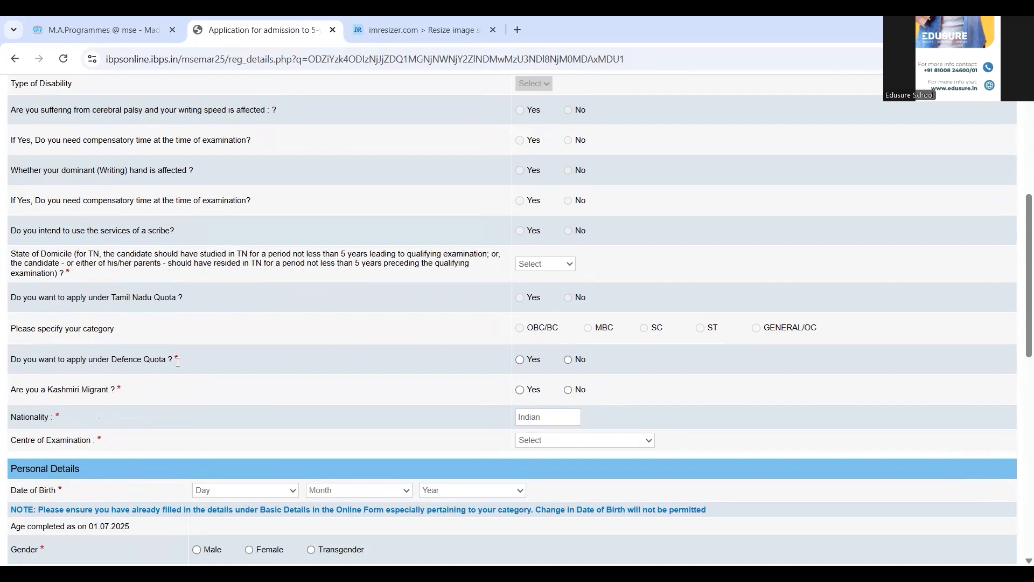
pyautogui.click(568, 361)
pyautogui.click(568, 390)
pyautogui.click(568, 442)
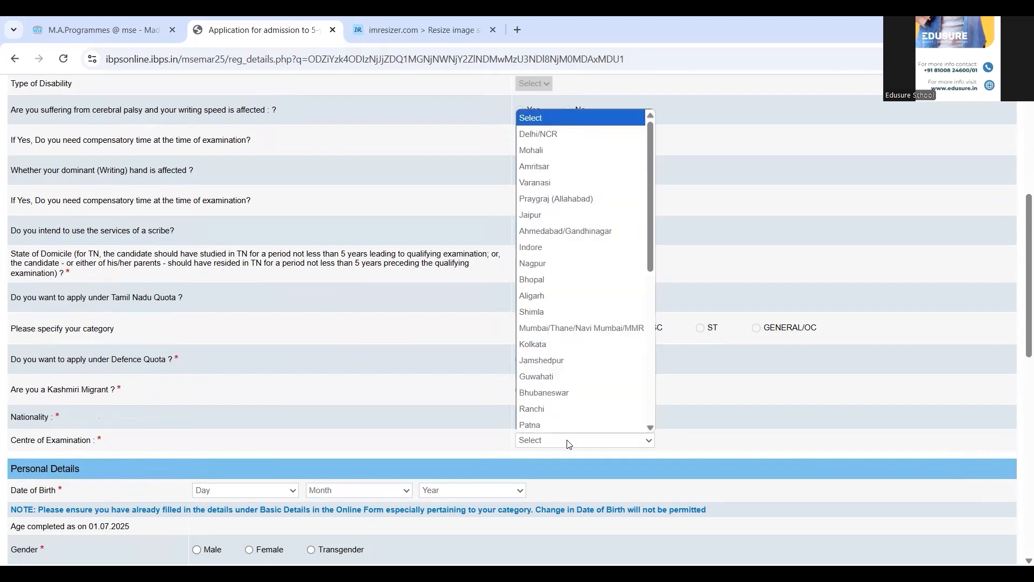
pyautogui.press('k')
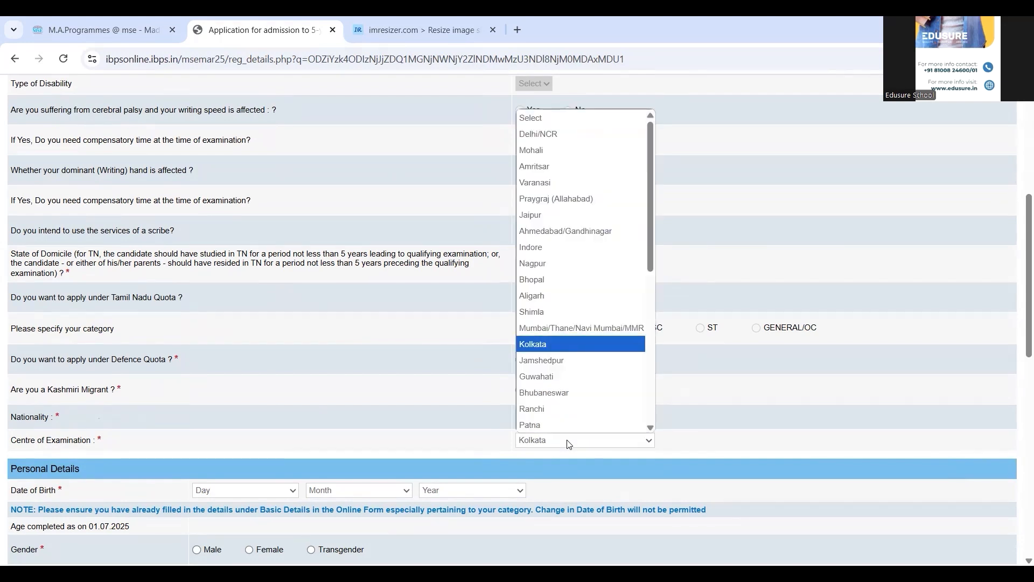
pyautogui.click(886, 457)
pyautogui.scroll(-5, 911, 446)
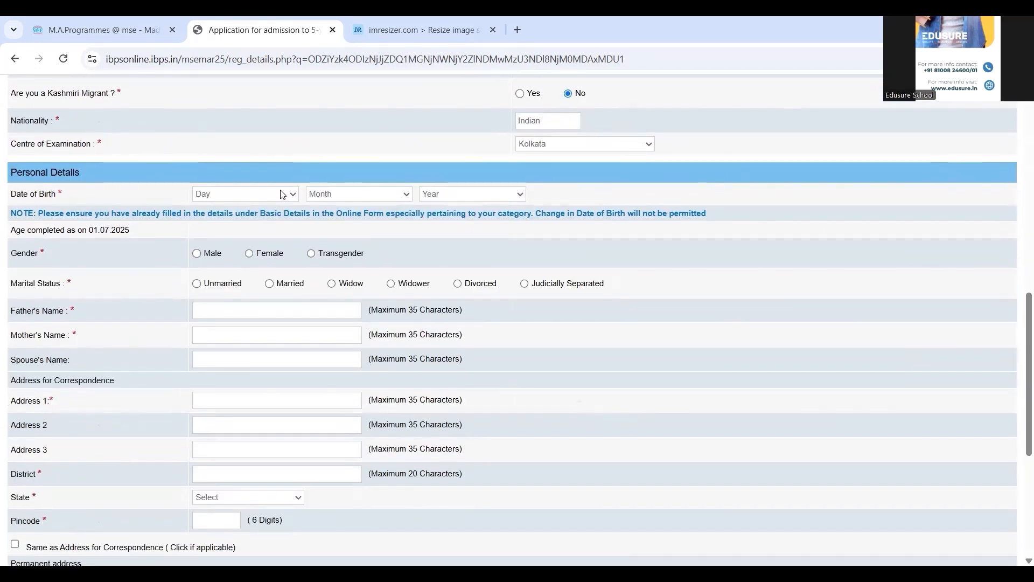
# Step: Set date of birth to 04 March 2001, gender Male and marital status Unmarried
pyautogui.click(282, 194)
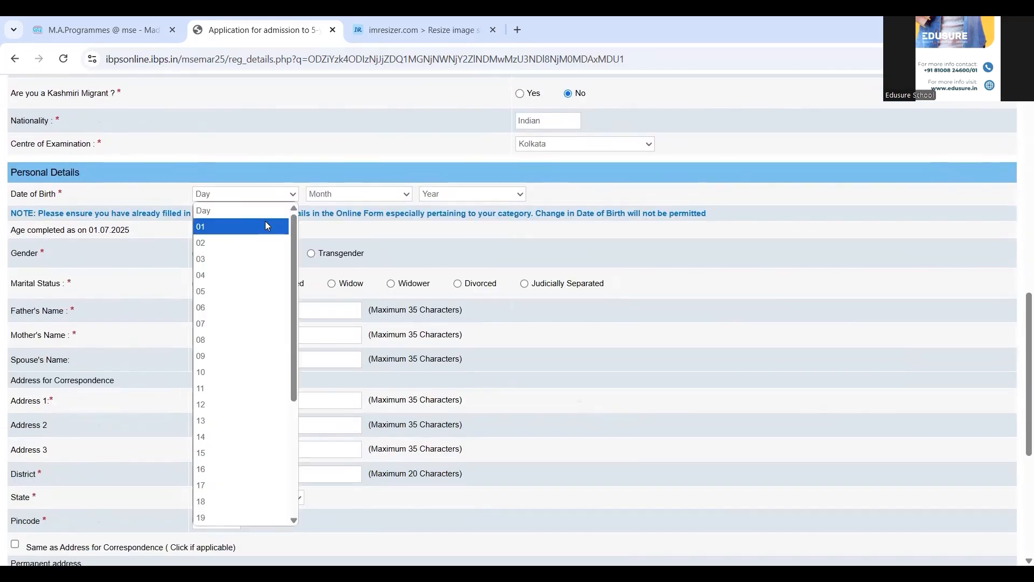
pyautogui.click(230, 276)
pyautogui.click(334, 195)
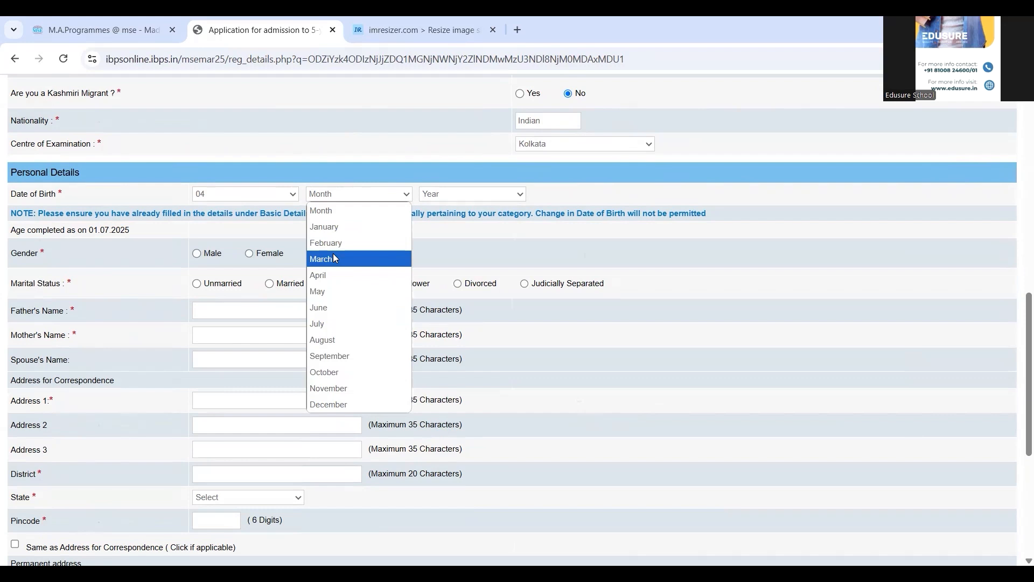
pyautogui.click(333, 254)
pyautogui.click(441, 195)
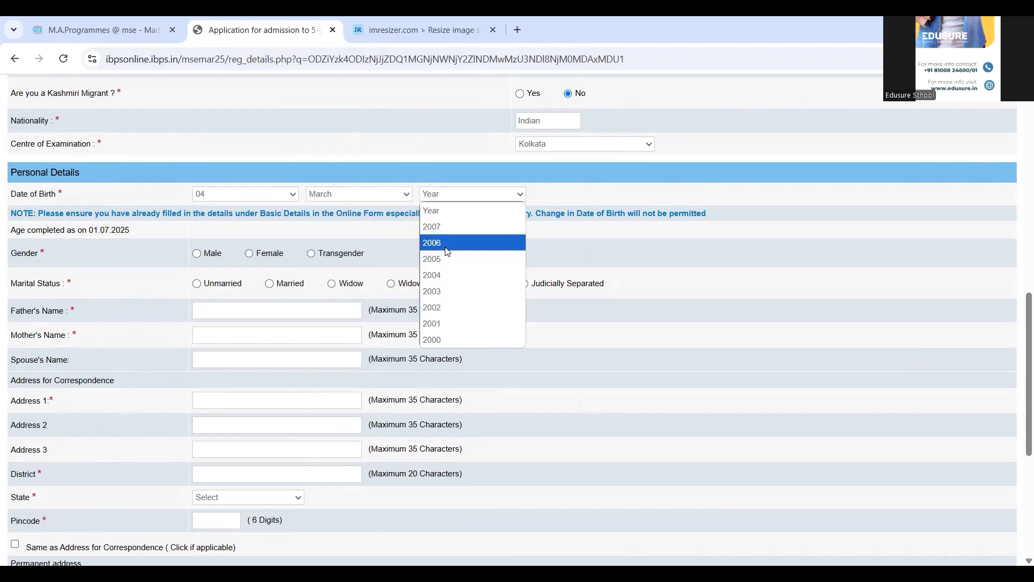
pyautogui.click(443, 322)
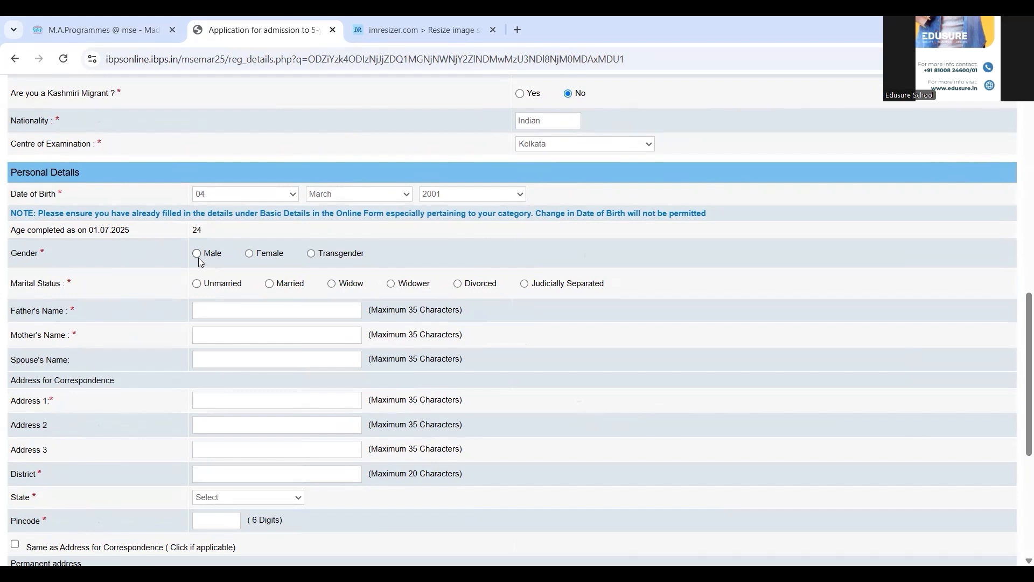
pyautogui.click(488, 194)
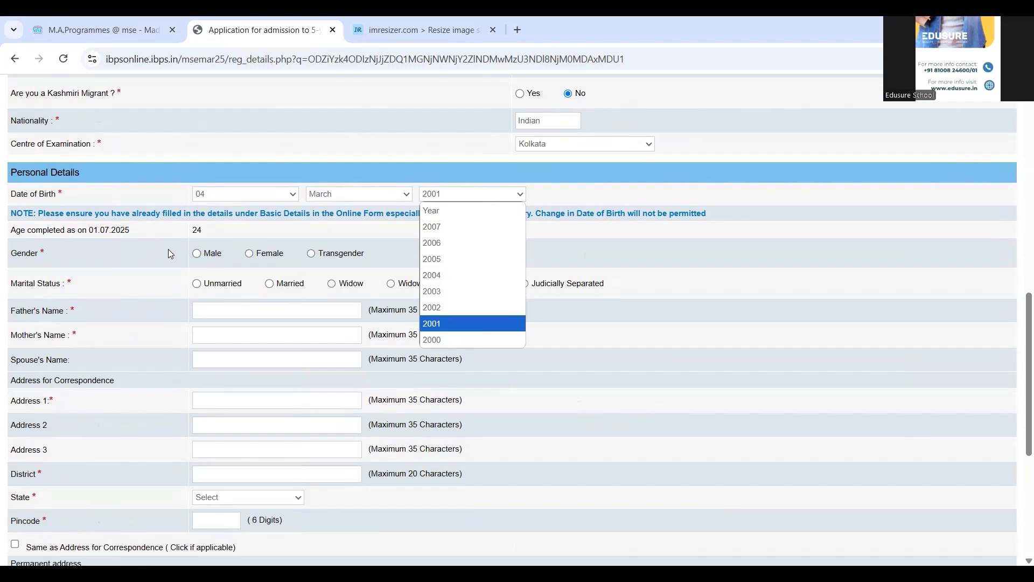
pyautogui.click(197, 253)
pyautogui.click(197, 253)
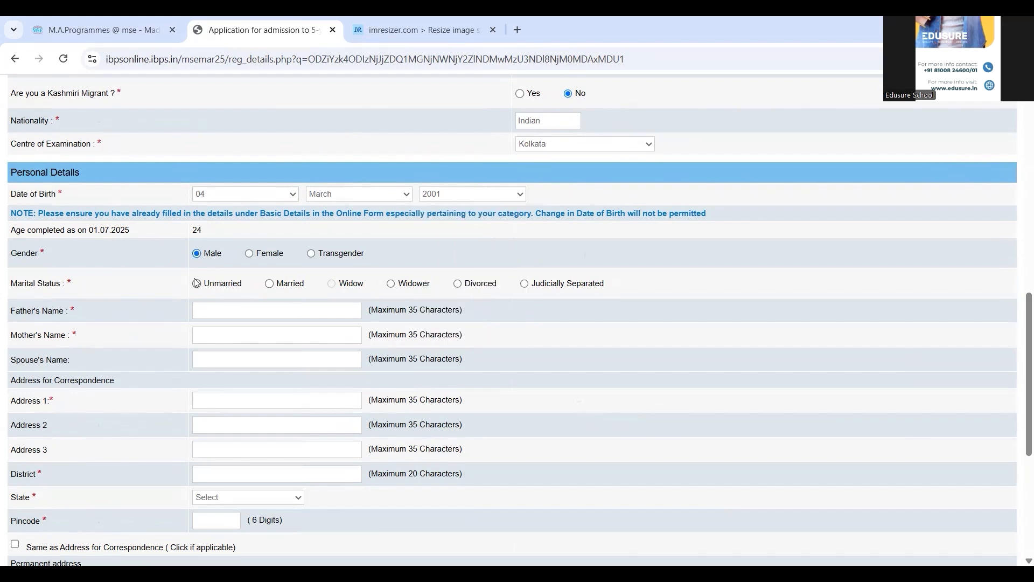
pyautogui.click(196, 283)
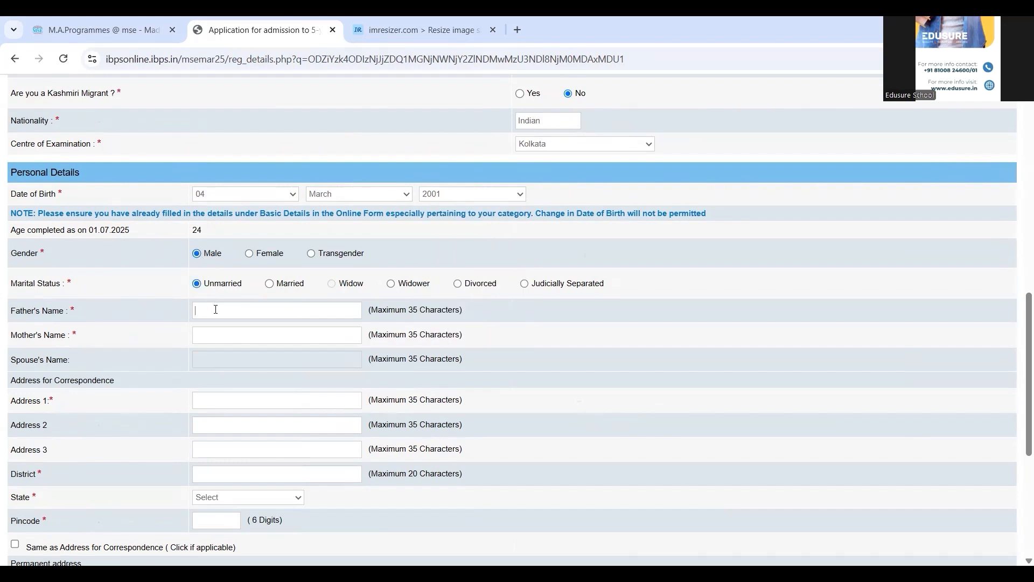
# Step: Fill in the parents' names and the first address line
pyautogui.click(216, 309)
pyautogui.press('Tab')
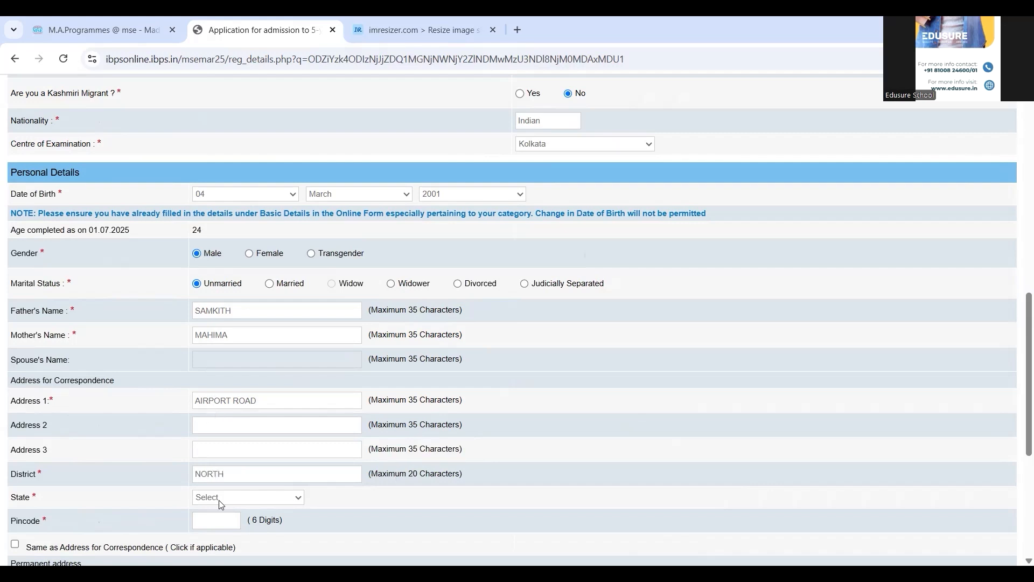
# Step: Set State to WEST BENGAL and start typing the pincode
pyautogui.click(283, 497)
pyautogui.scroll(-5, 302, 484)
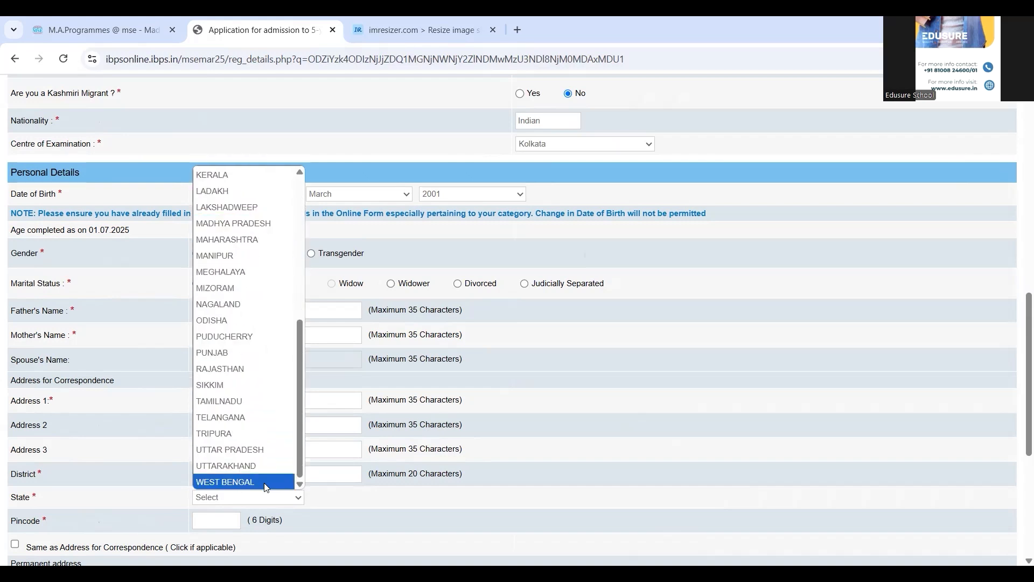
pyautogui.click(265, 482)
pyautogui.click(221, 522)
pyautogui.write('700')
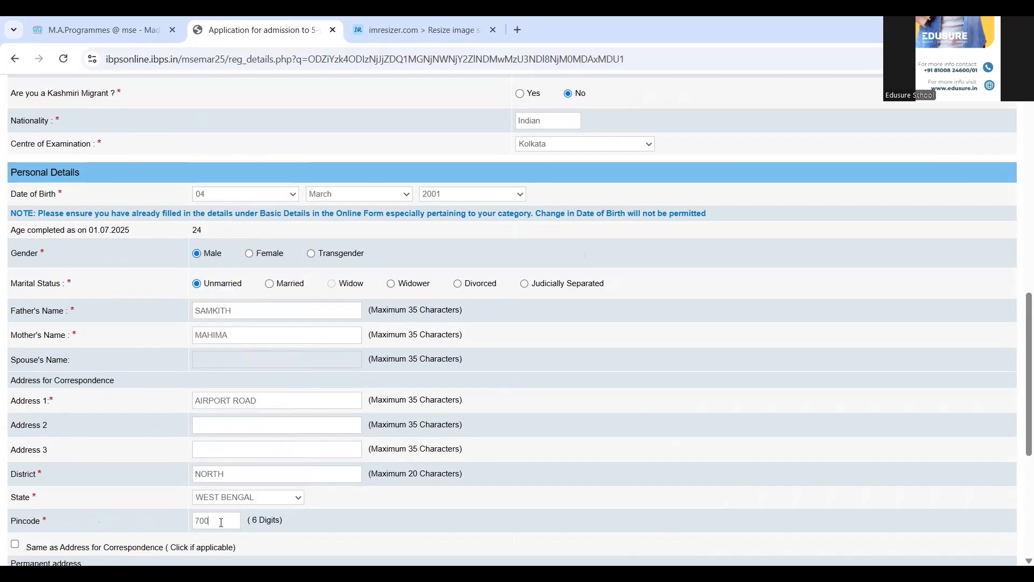
pyautogui.write('022')
# Step: Tick 'Same as Address for Correspondence' so the permanent address copies the correspondence address
pyautogui.scroll(-3, 272, 545)
pyautogui.scroll(2, 272, 545)
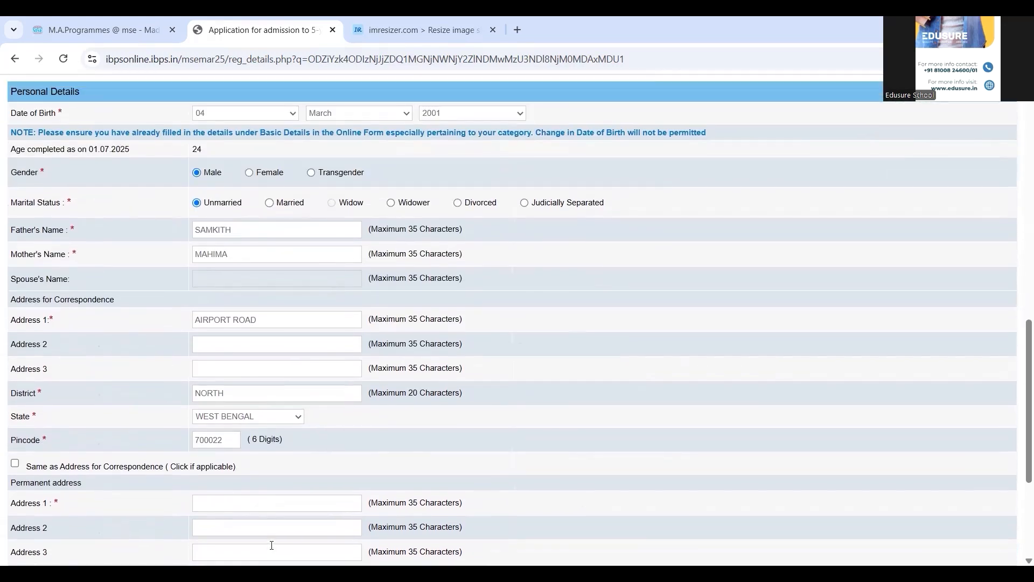
pyautogui.scroll(-3, 272, 545)
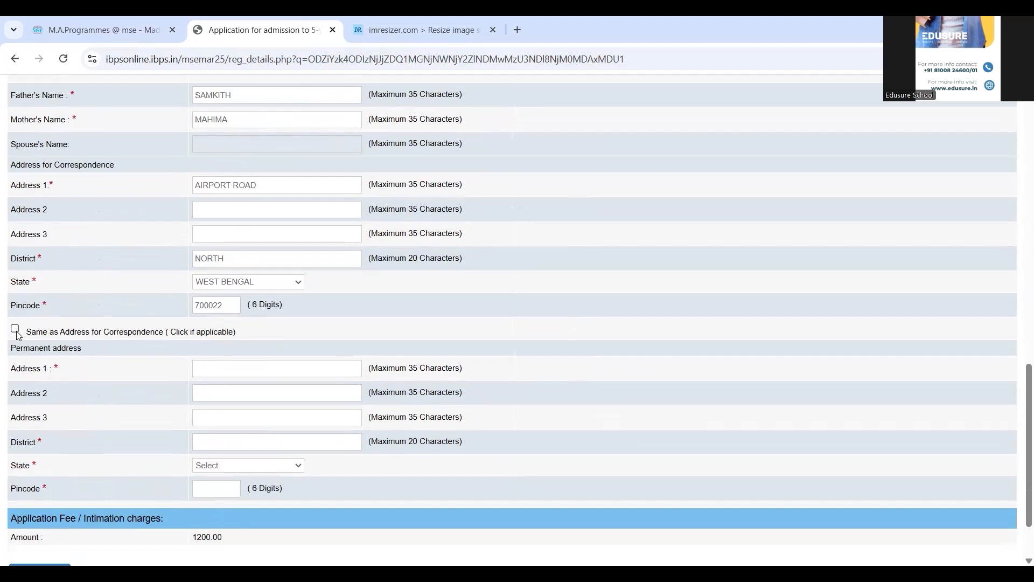
pyautogui.click(15, 330)
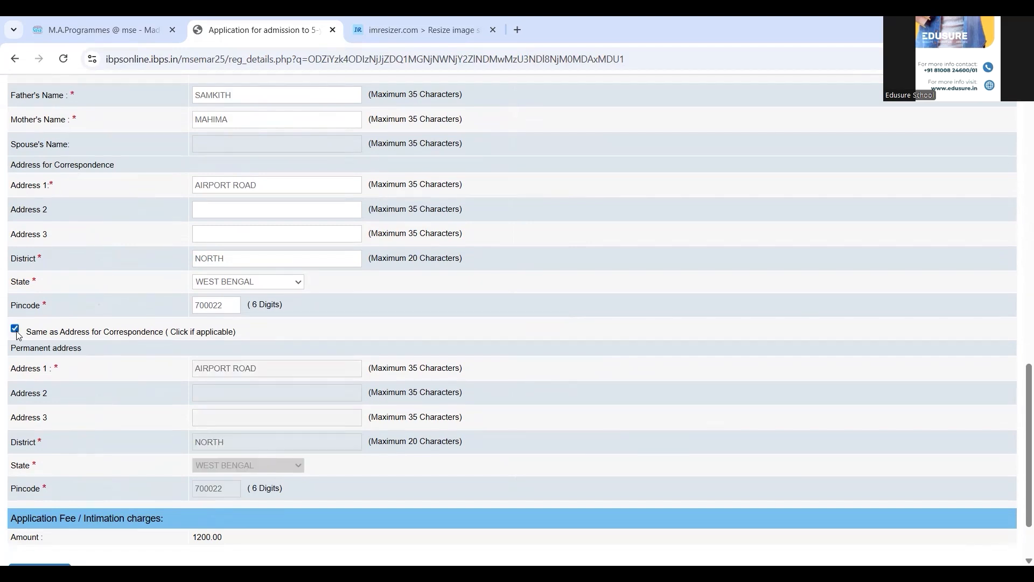
pyautogui.scroll(-3, 289, 331)
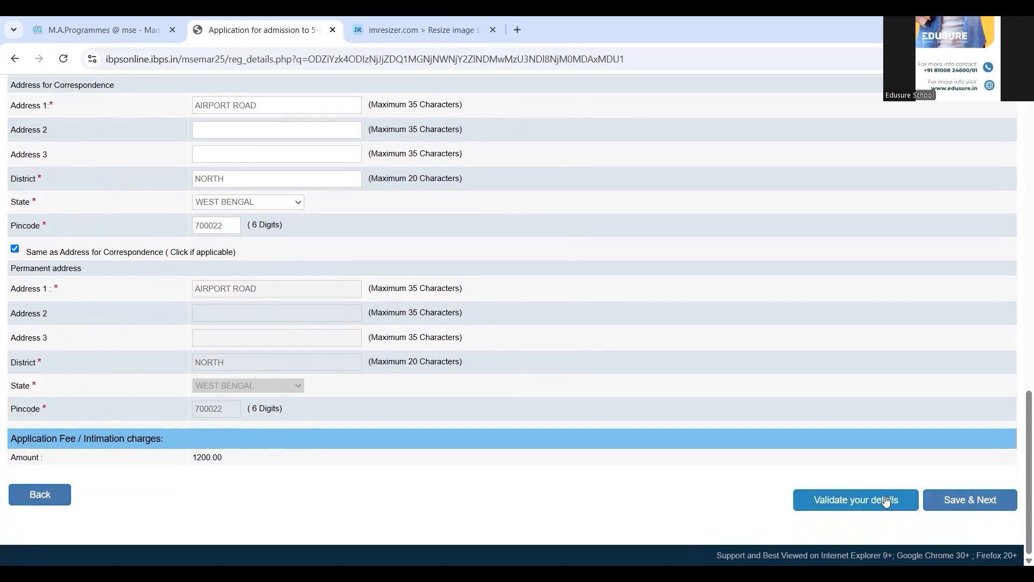
# Step: Save the personal details with Save & Next and decline Chrome's offer to save the address
pyautogui.click(966, 504)
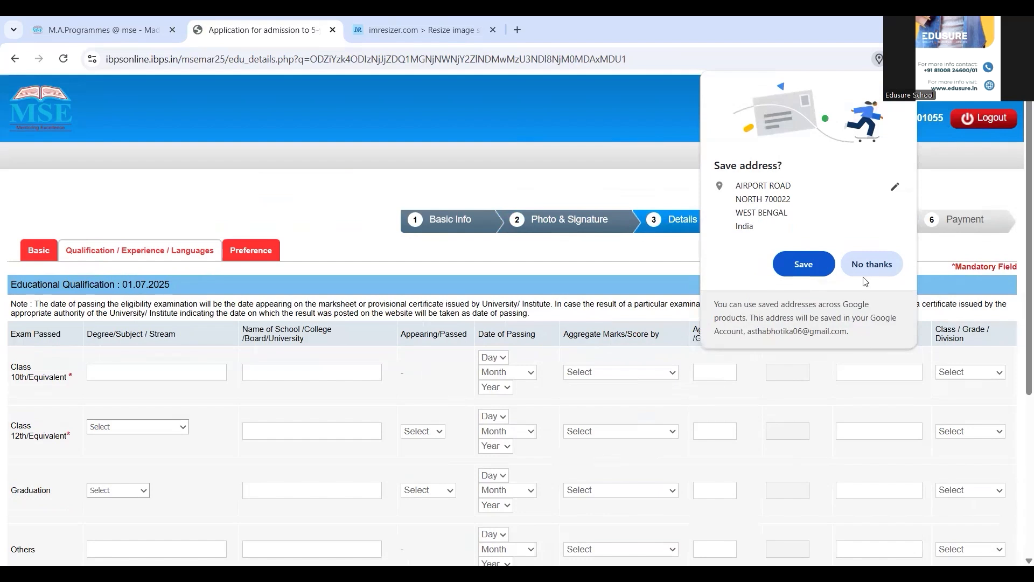
pyautogui.click(868, 265)
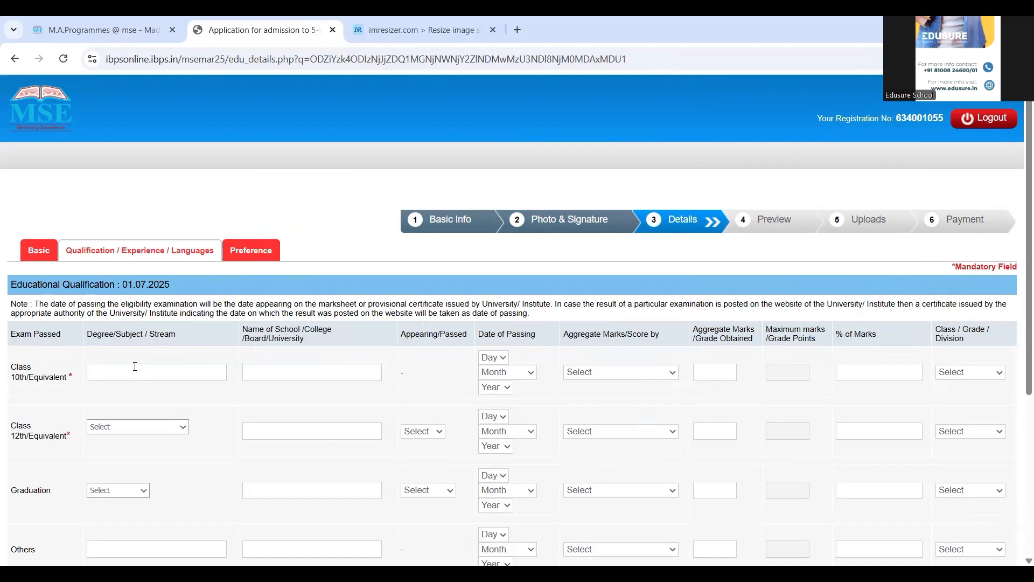
# Step: Enter CBSE as the Class 10th stream and board, passed on 09 May 2015
pyautogui.write('CBSE')
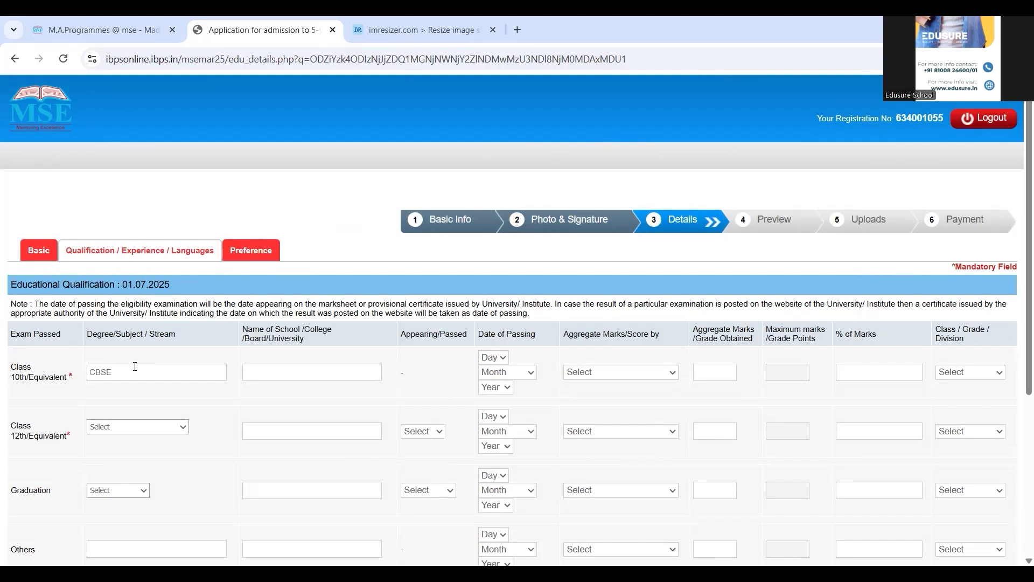
pyautogui.write('CBSE')
pyautogui.click(502, 359)
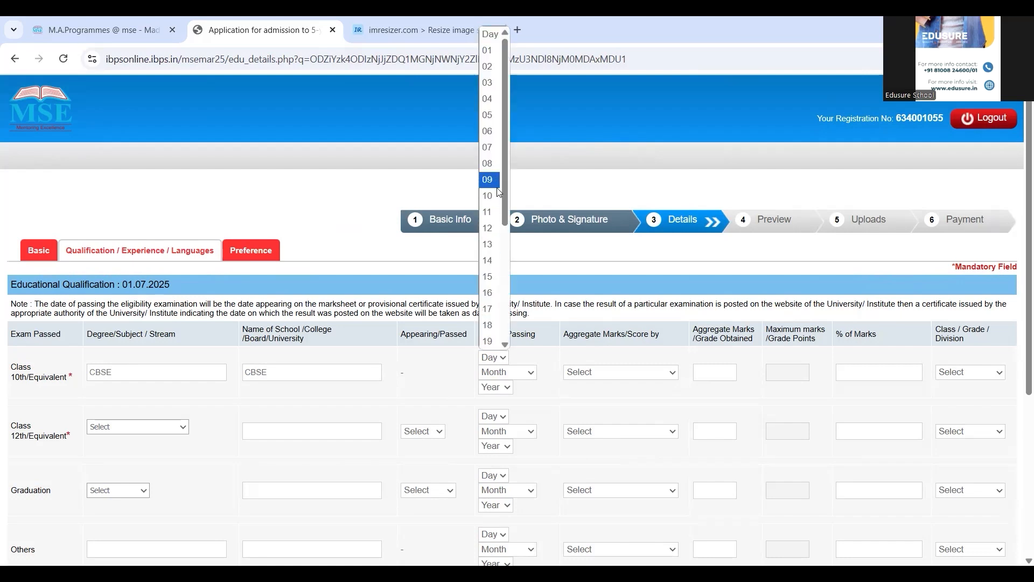
pyautogui.click(498, 185)
pyautogui.click(520, 373)
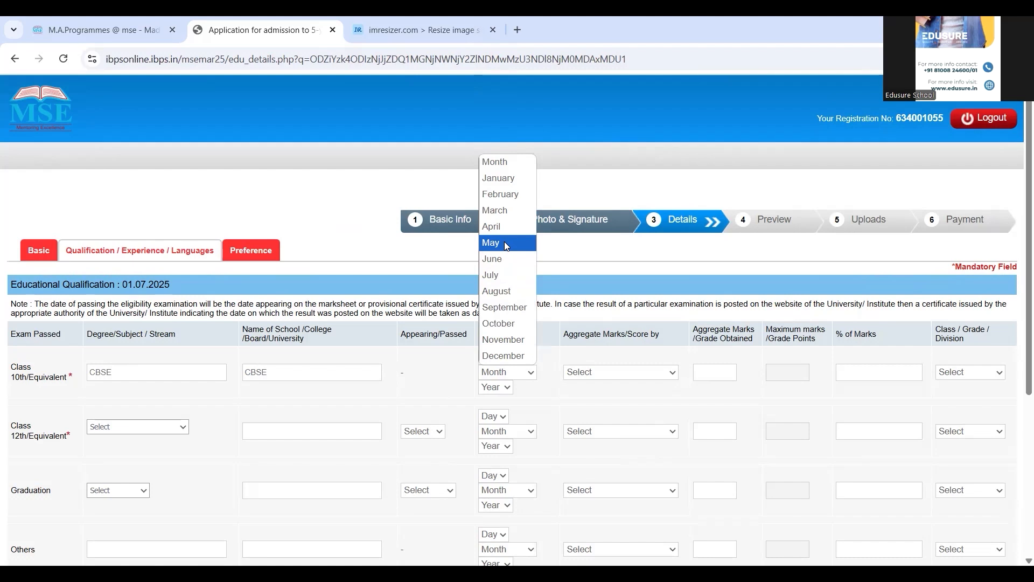
pyautogui.click(507, 243)
pyautogui.click(508, 388)
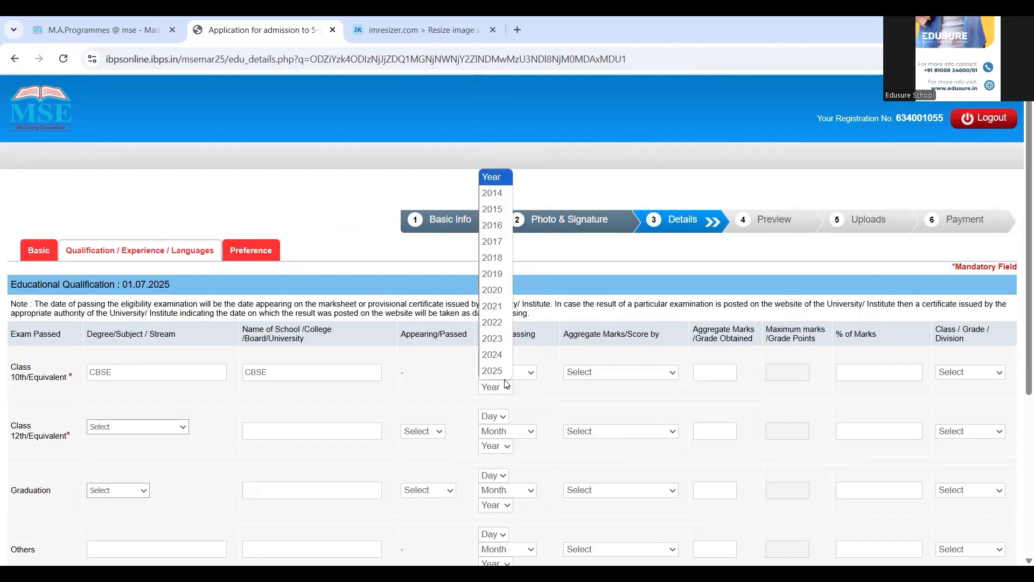
pyautogui.click(501, 209)
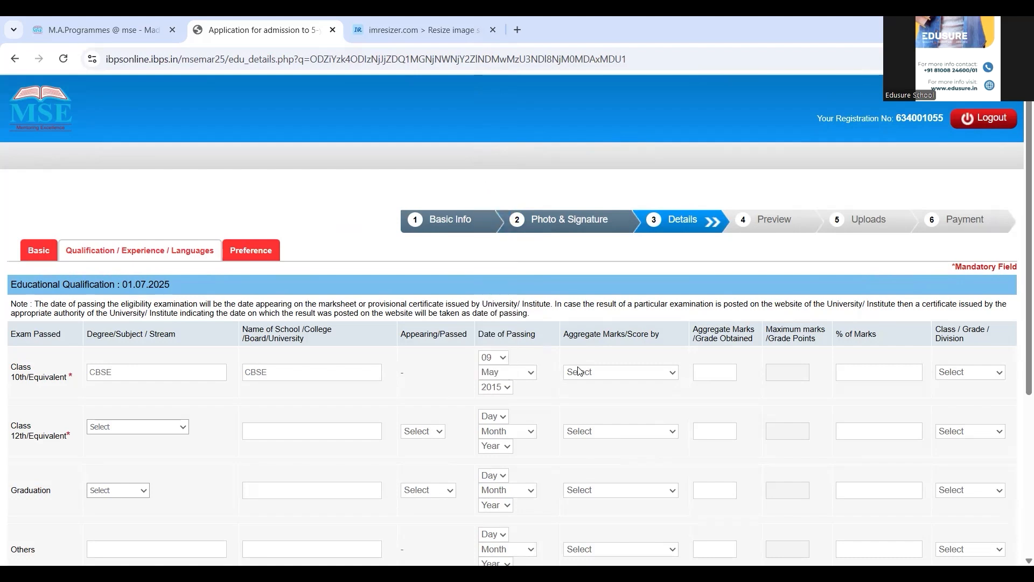
# Step: Score Class 10th by aggregate marks: 525 of 600, 87.50%, Distinction
pyautogui.click(595, 373)
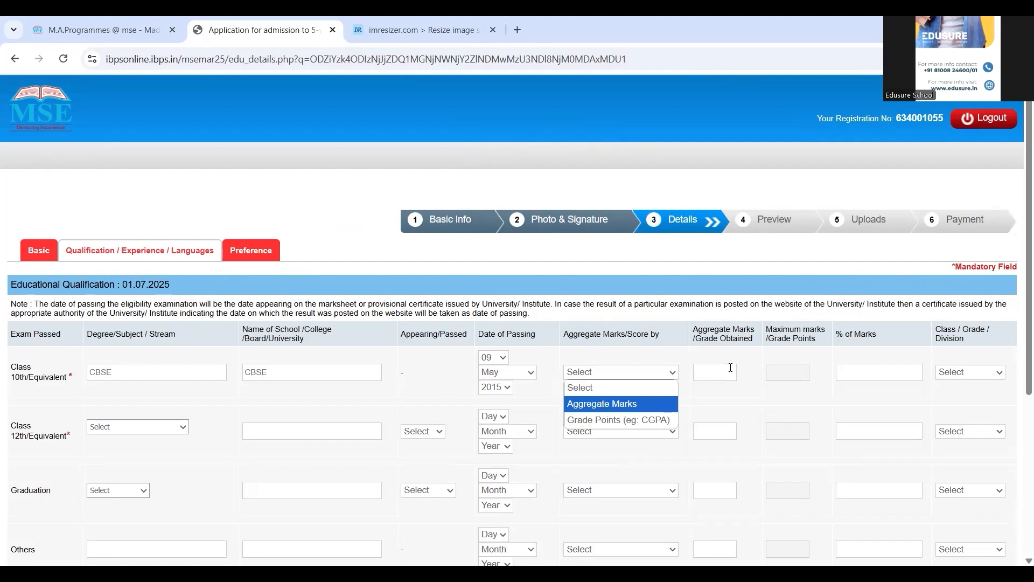
pyautogui.click(603, 405)
pyautogui.click(721, 380)
pyautogui.write('5')
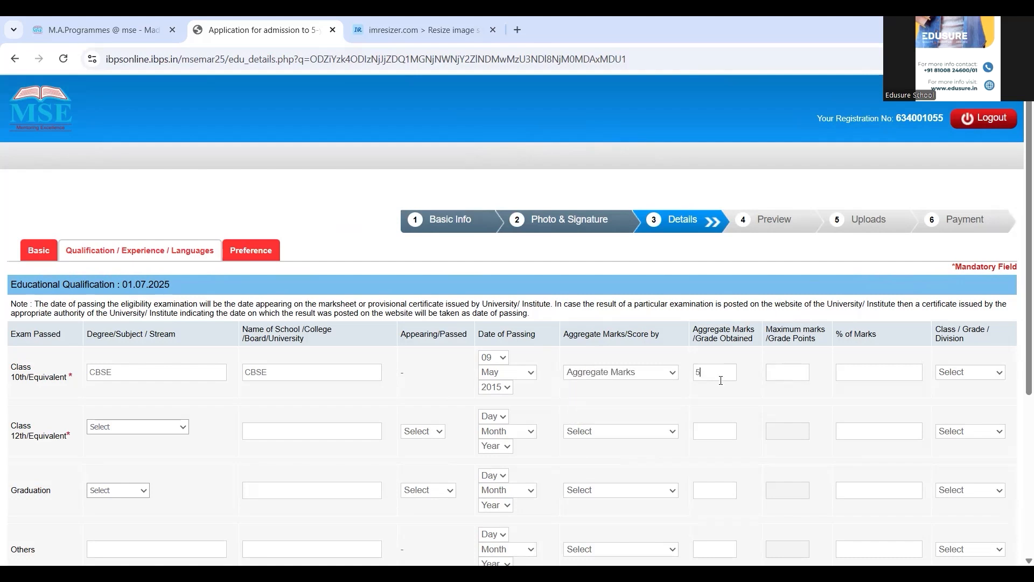
pyautogui.write('25')
pyautogui.press('Tab')
pyautogui.write('600')
pyautogui.click(866, 374)
pyautogui.write('87.50')
pyautogui.click(962, 379)
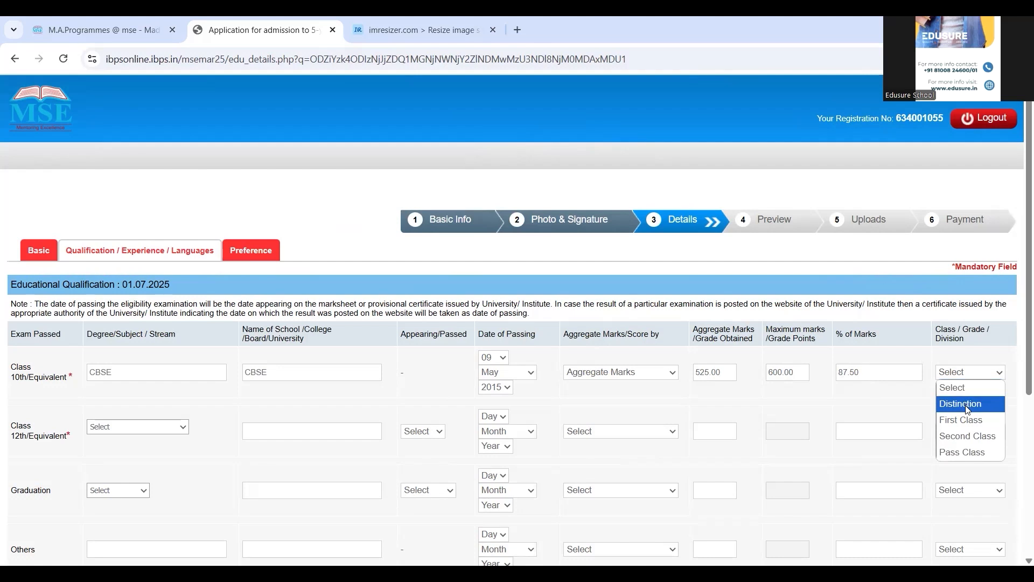
pyautogui.click(967, 408)
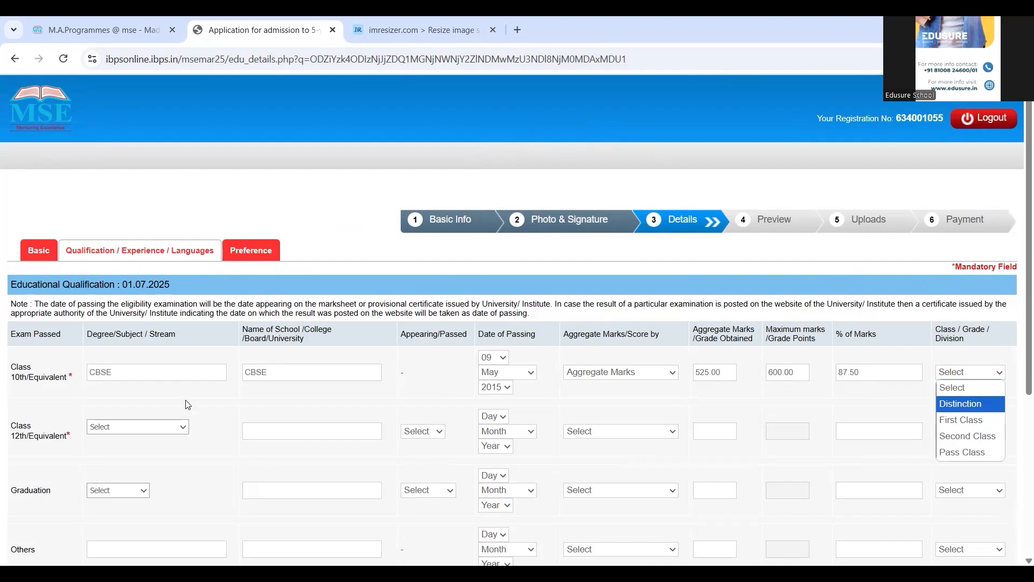
# Step: Set the Class 12th stream to Others, named COMMERCE, with board CBSE
pyautogui.click(166, 433)
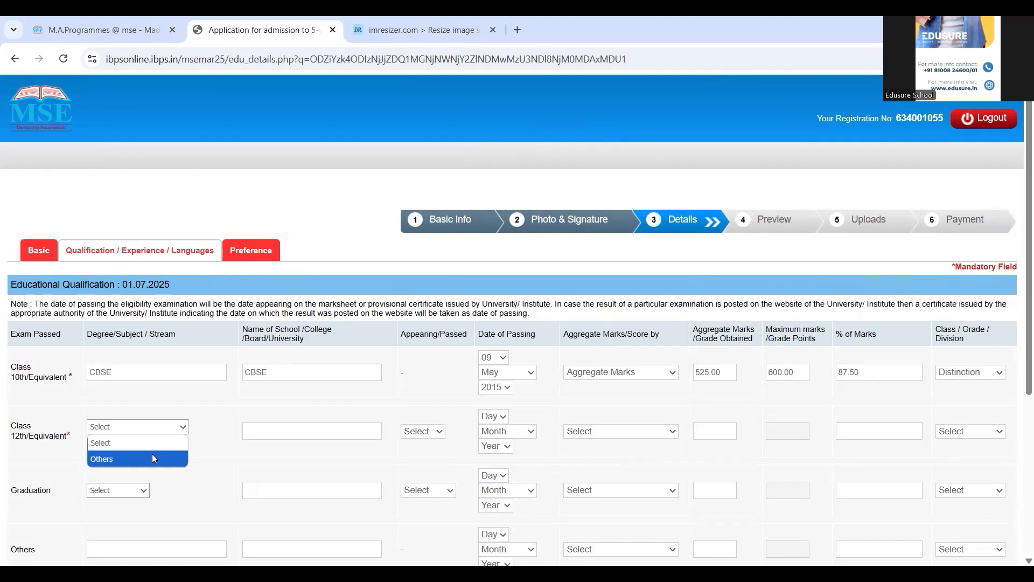
pyautogui.click(153, 459)
pyautogui.click(153, 443)
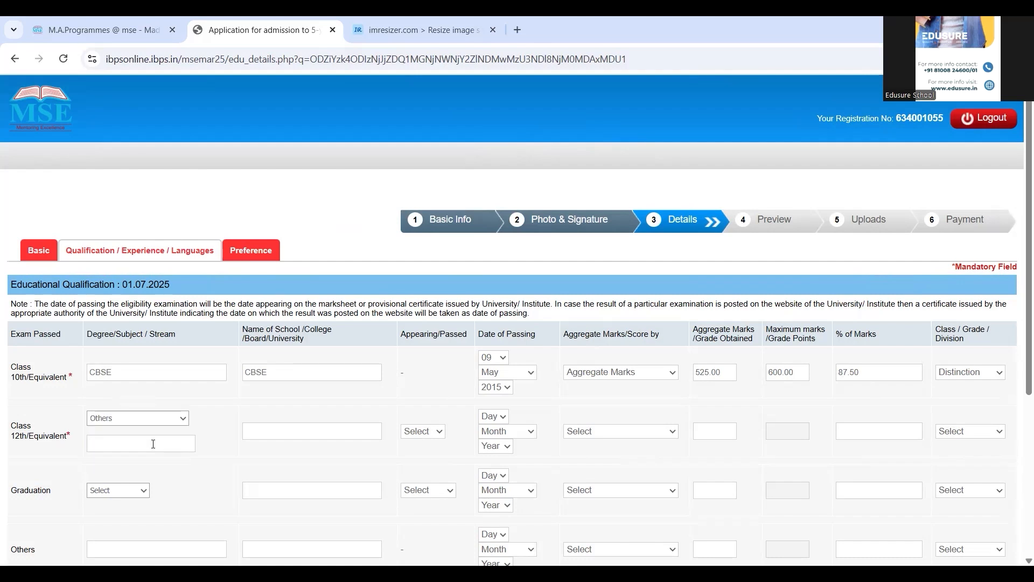
pyautogui.write('COMMERCE')
pyautogui.press('Tab')
pyautogui.write('CBSE')
# Step: Mark Class 12th as Passed on 07 May 2017
pyautogui.click(431, 431)
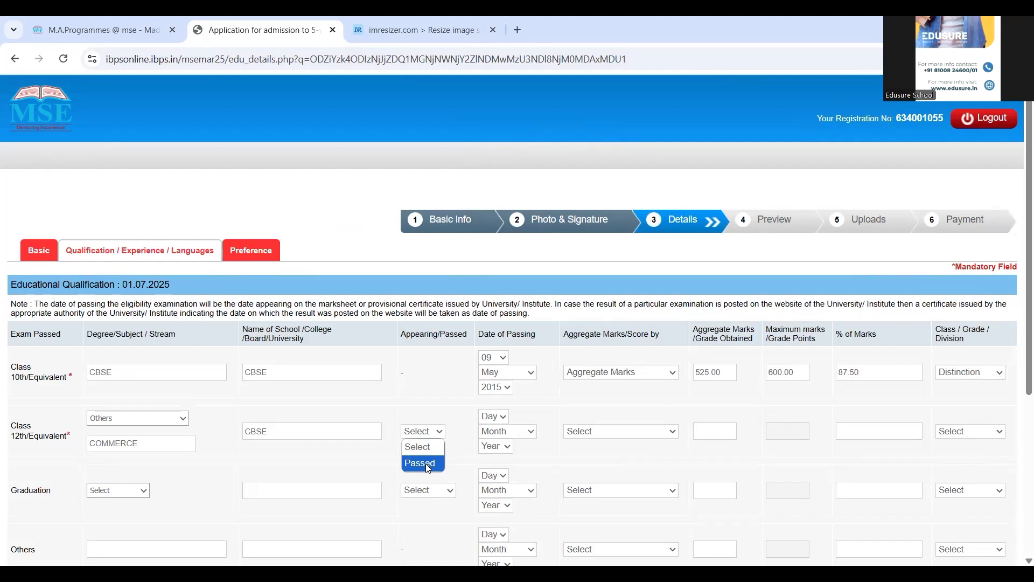
pyautogui.click(427, 465)
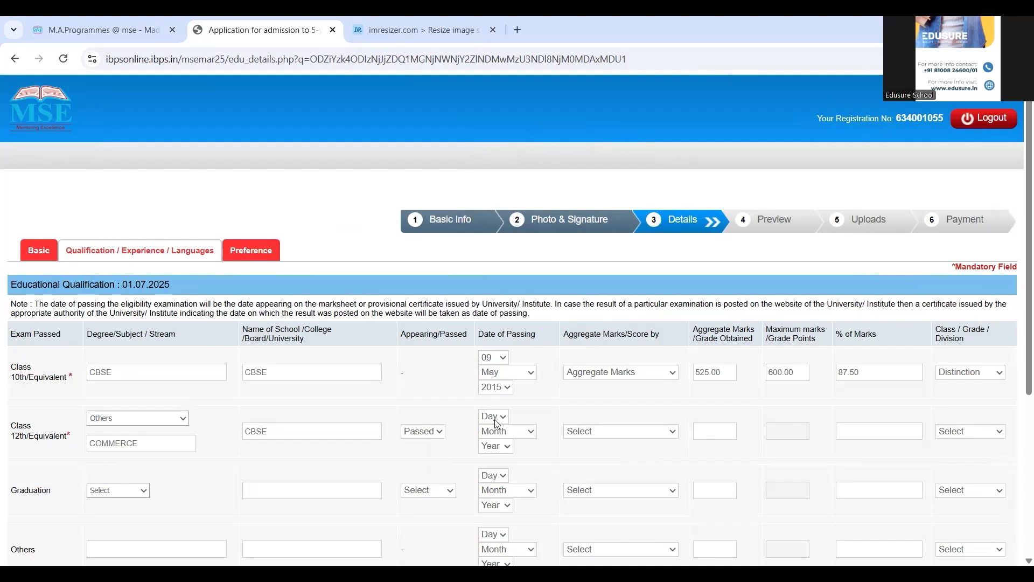
pyautogui.click(495, 419)
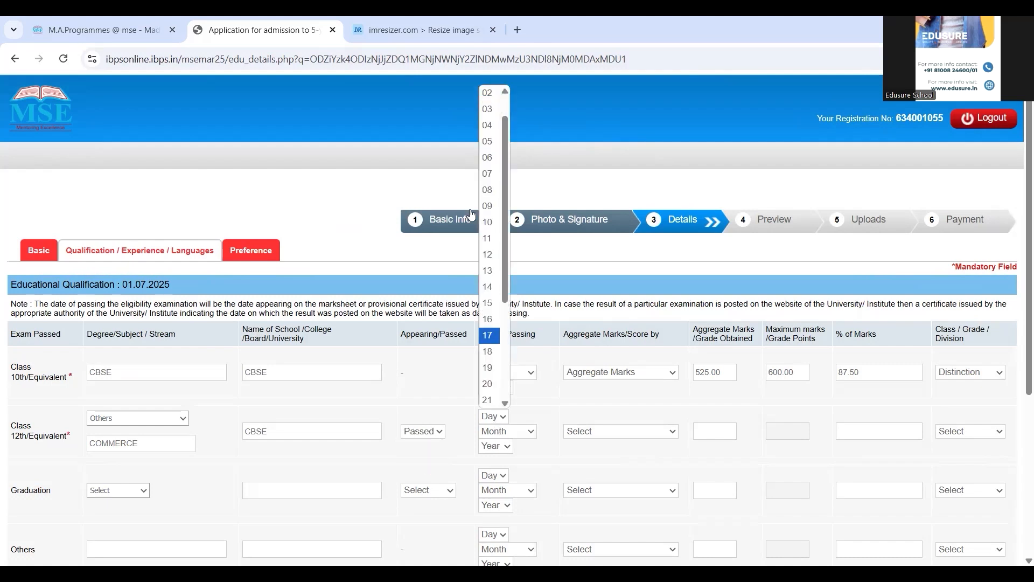
pyautogui.click(494, 173)
pyautogui.click(512, 435)
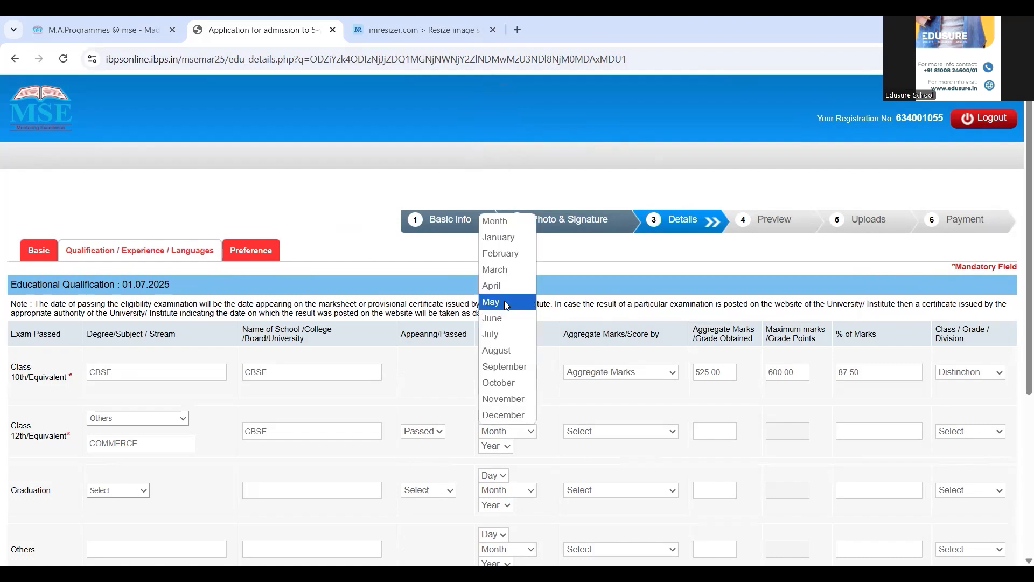
pyautogui.click(504, 300)
pyautogui.click(504, 446)
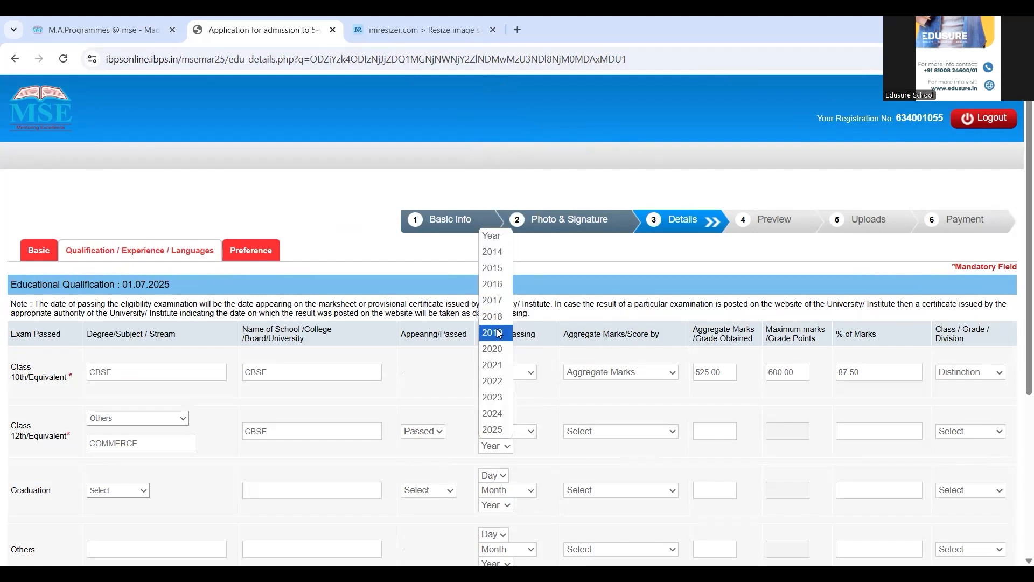
pyautogui.click(498, 300)
# Step: Score Class 12th by aggregate marks: 525 of 600, 87.50%, Distinction
pyautogui.click(616, 432)
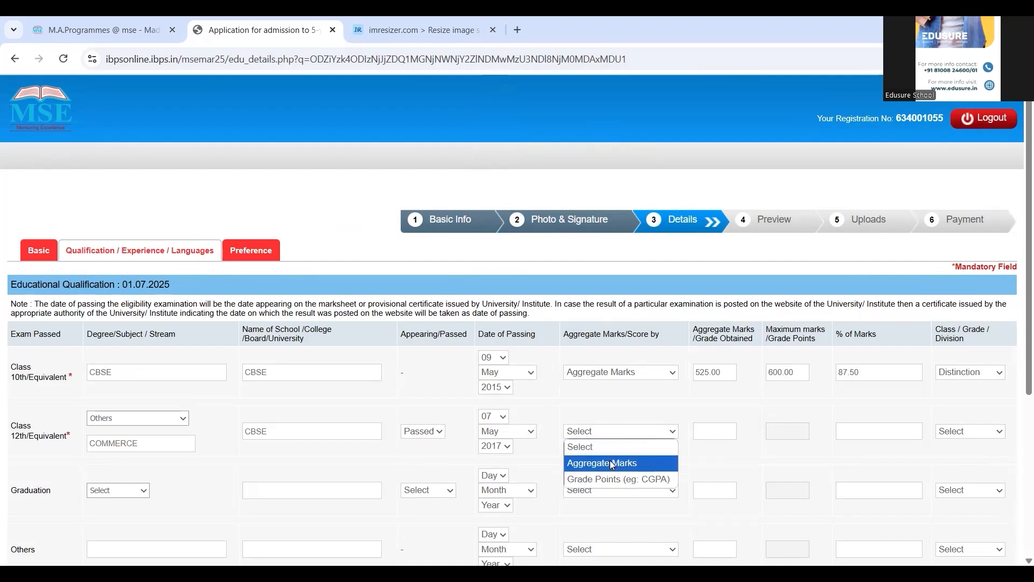
pyautogui.click(613, 464)
pyautogui.click(726, 437)
pyautogui.write('525')
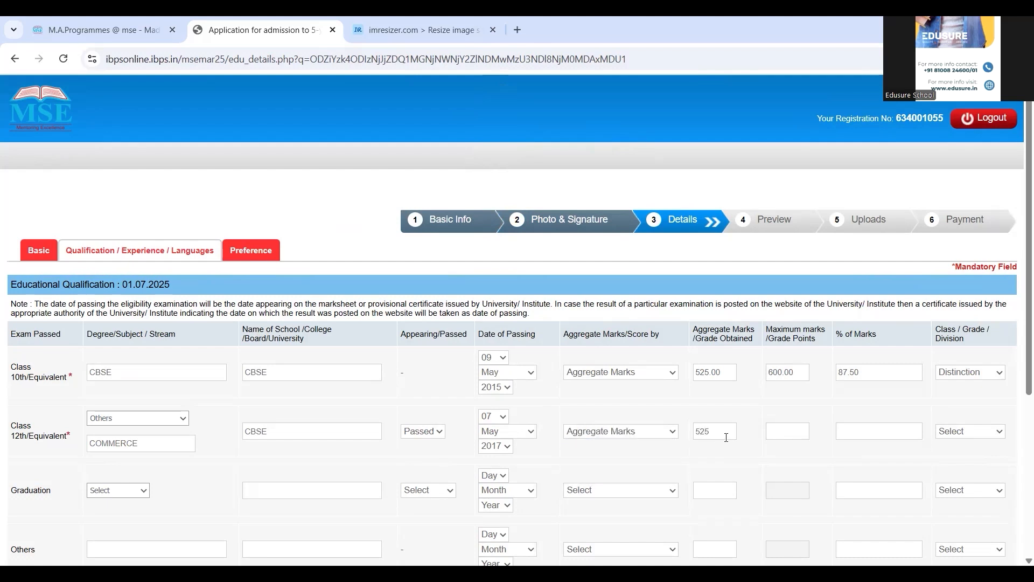
pyautogui.press('Tab')
pyautogui.write('600')
pyautogui.press('Tab')
pyautogui.write('87.50')
pyautogui.click(963, 436)
pyautogui.click(962, 463)
pyautogui.click(132, 490)
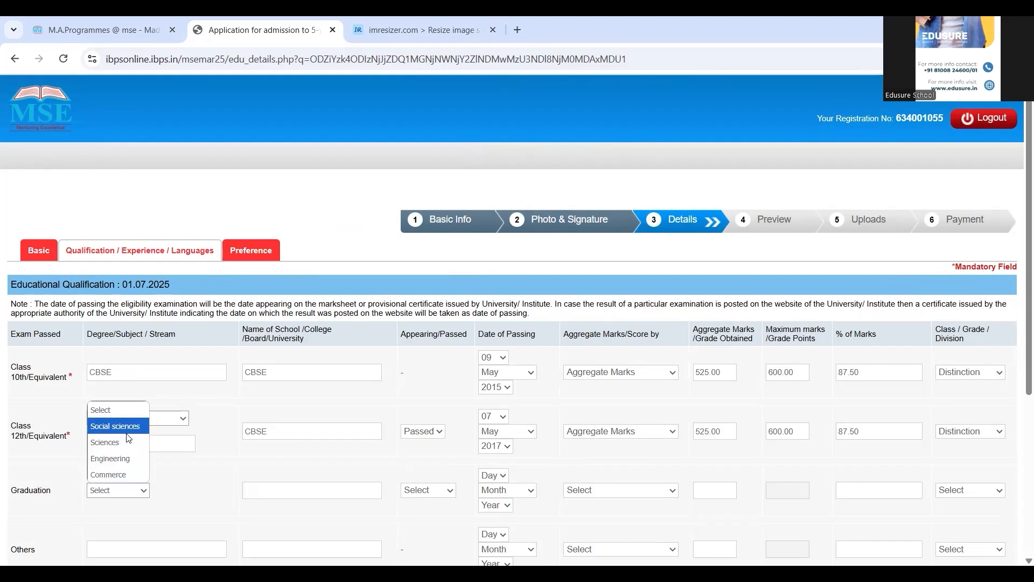
# Step: Set graduation to Social sciences at CU, Passed on 15 August 2022
pyautogui.click(115, 427)
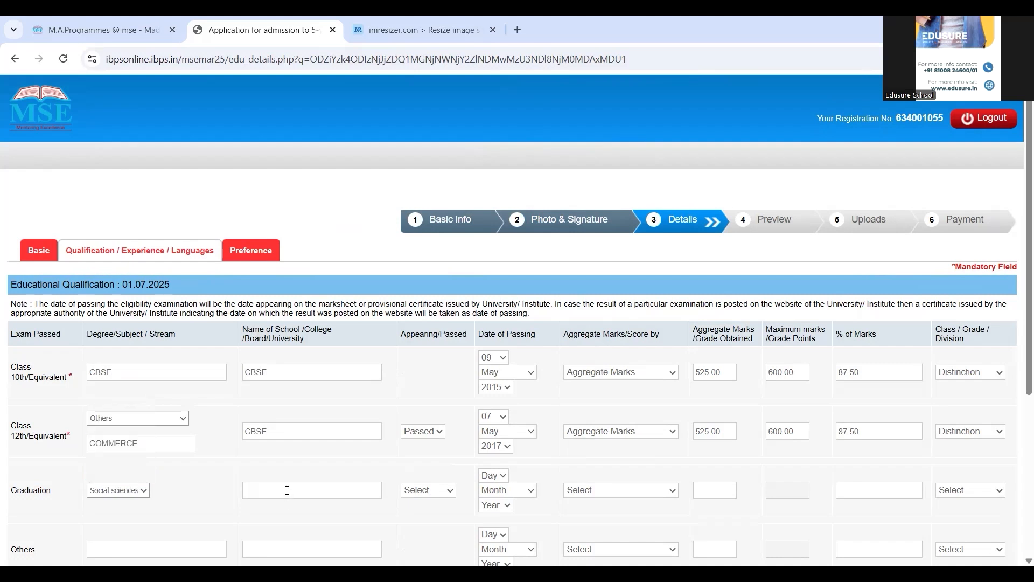
pyautogui.click(286, 491)
pyautogui.write('CU')
pyautogui.click(417, 491)
pyautogui.click(422, 538)
pyautogui.click(501, 476)
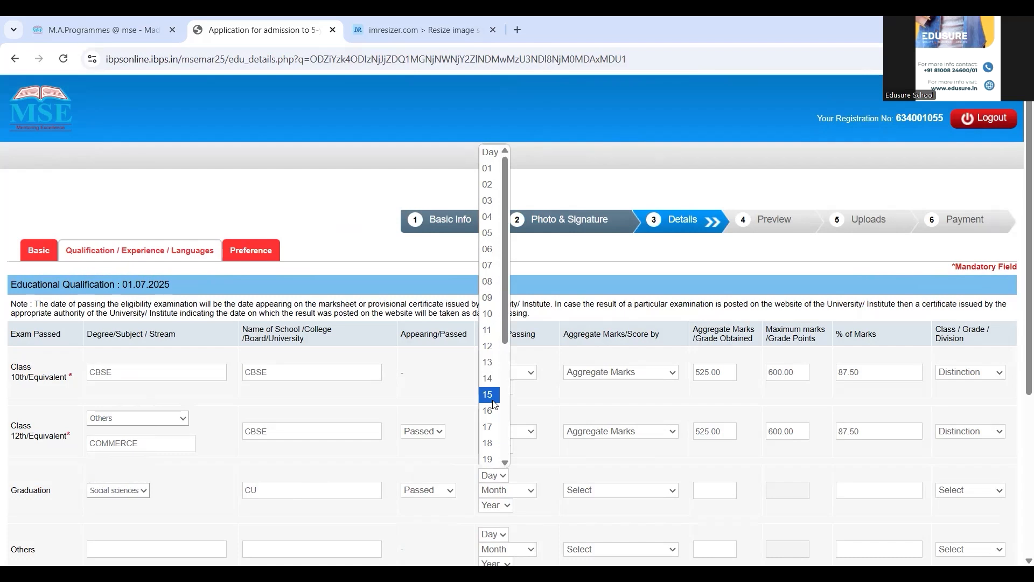
pyautogui.click(495, 404)
pyautogui.click(504, 491)
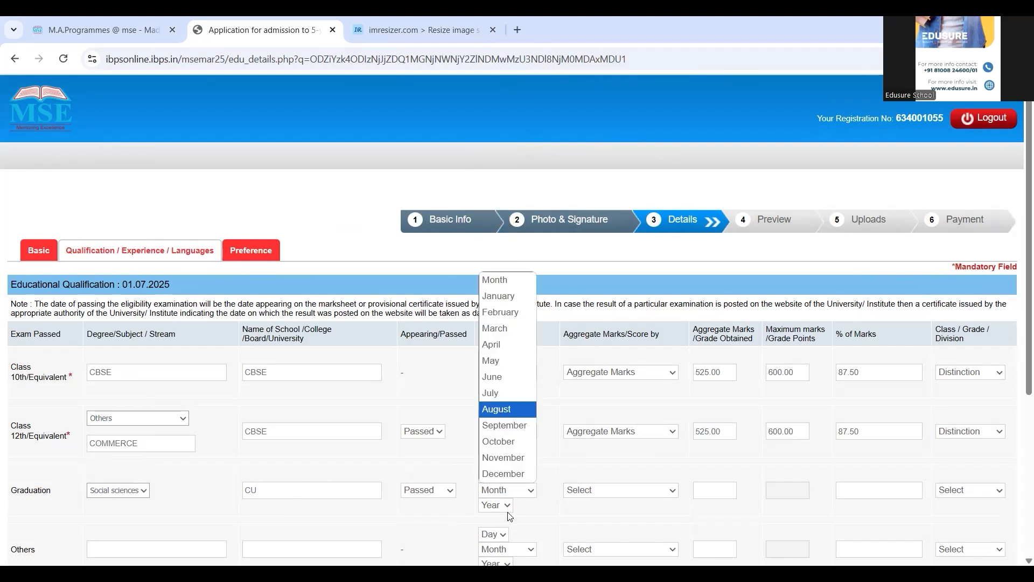
pyautogui.click(506, 411)
pyautogui.click(507, 411)
pyautogui.click(506, 506)
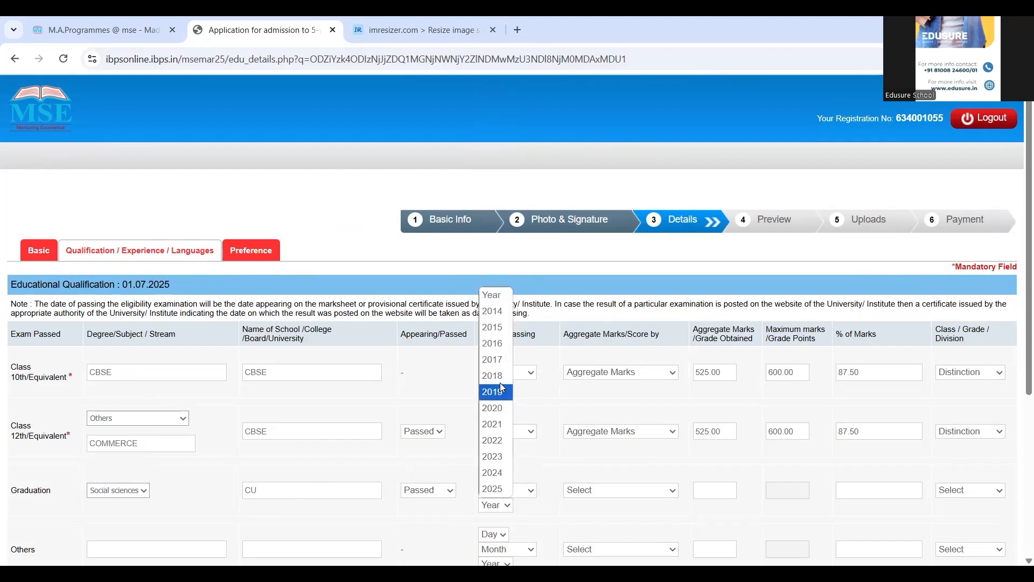
pyautogui.click(498, 441)
# Step: Score graduation by aggregate marks: 525 of 600, 87.50%, Distinction
pyautogui.click(587, 495)
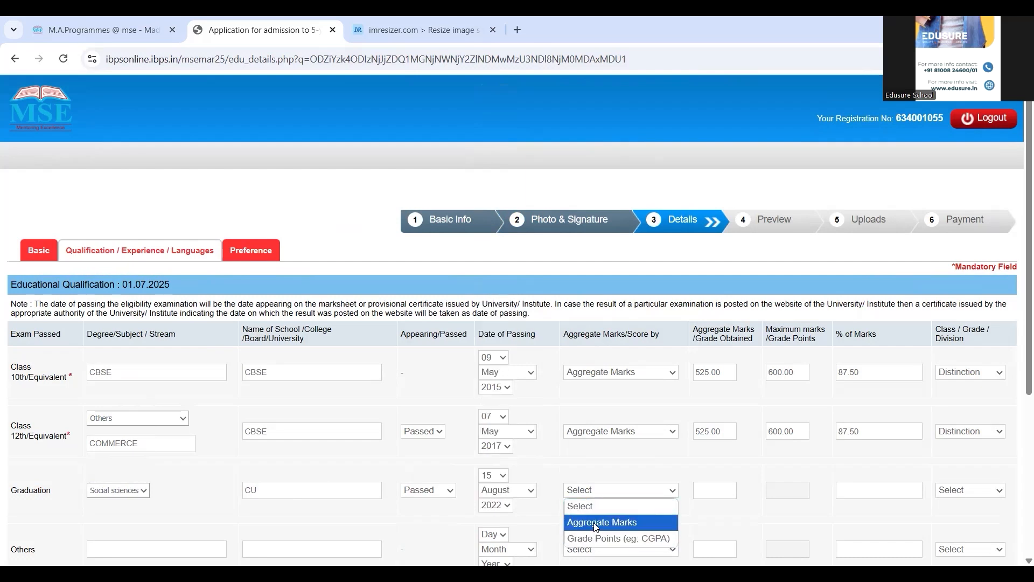
pyautogui.click(595, 523)
pyautogui.write('525')
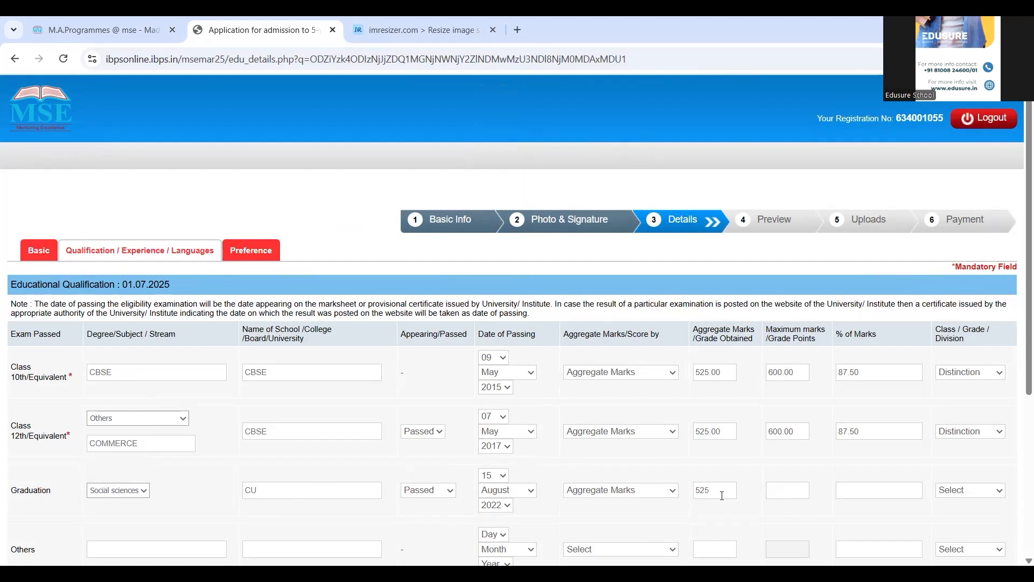
pyautogui.press('Tab')
pyautogui.write('600')
pyautogui.press('Tab')
pyautogui.write('87.50')
pyautogui.click(963, 494)
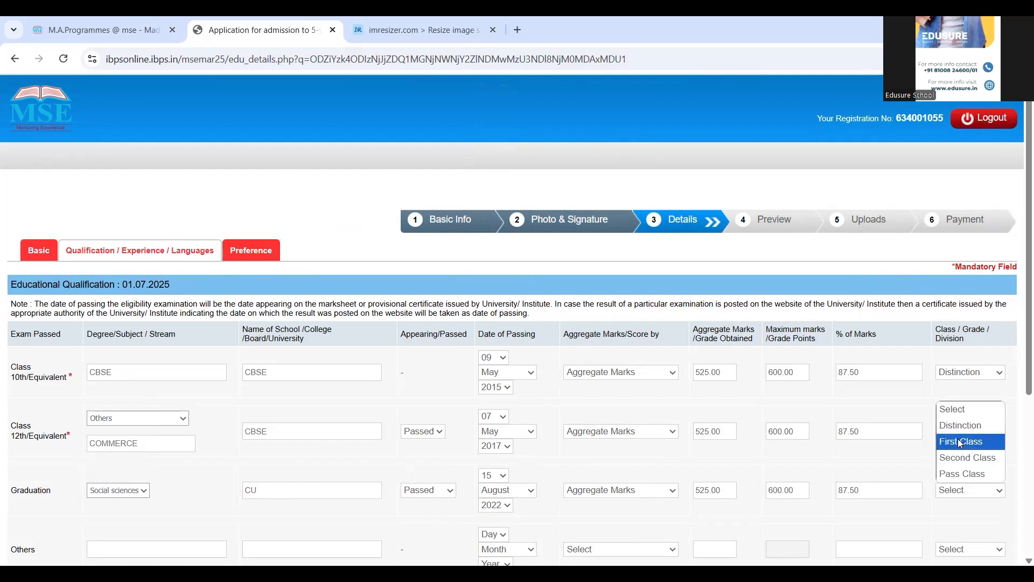
pyautogui.click(958, 429)
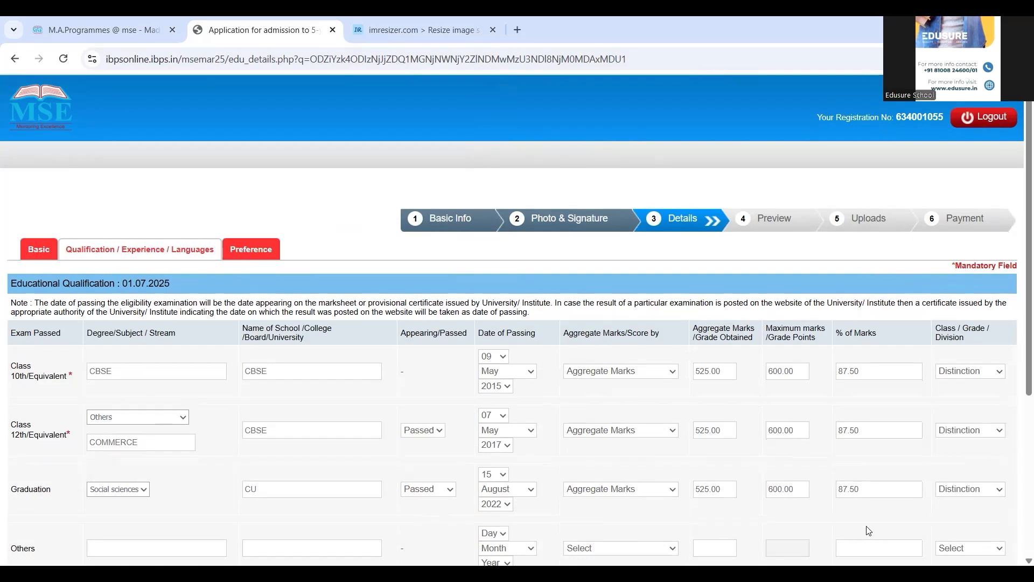
# Step: Answer Yes to the mathematics question and enter ENGLISH and HINDI as known languages
pyautogui.scroll(-5, 867, 529)
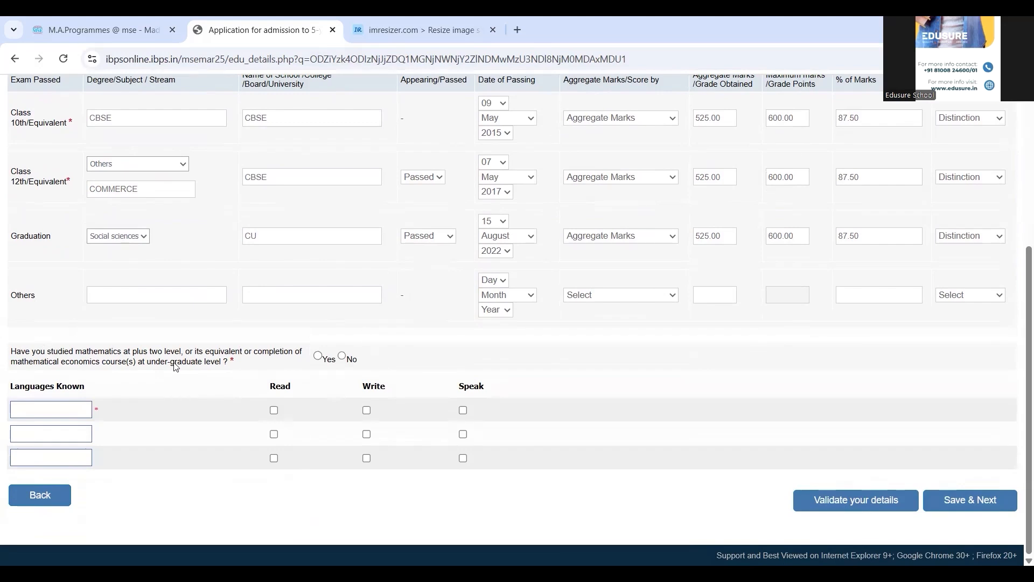
pyautogui.click(318, 358)
pyautogui.click(47, 408)
pyautogui.write('ENGLIS')
pyautogui.write('H')
pyautogui.write('HINDI')
# Step: Tick Read, Write and Speak for both ENGLISH and HINDI, then Save & Next
pyautogui.click(274, 411)
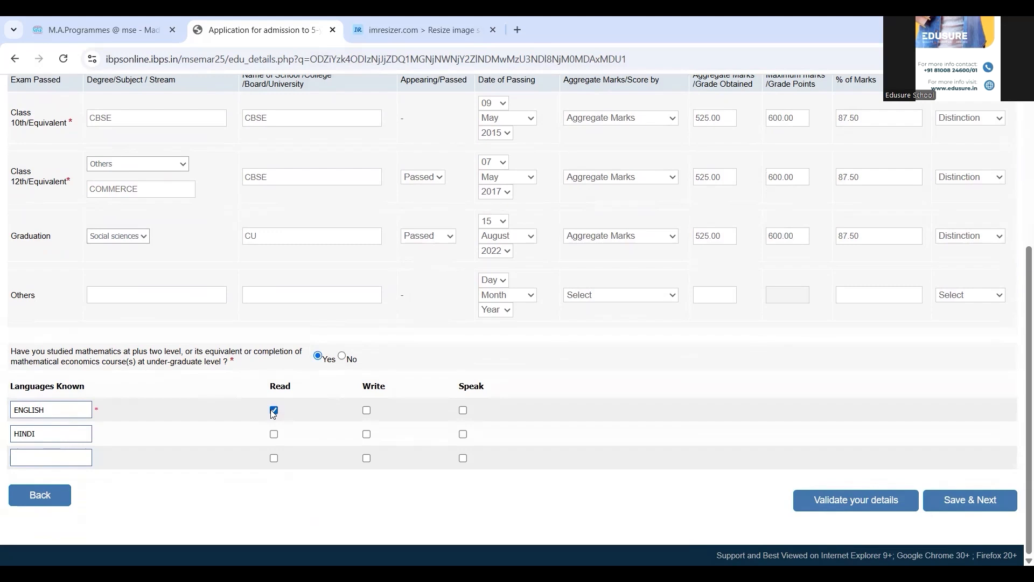
pyautogui.click(366, 411)
pyautogui.click(463, 433)
pyautogui.click(463, 411)
pyautogui.click(366, 434)
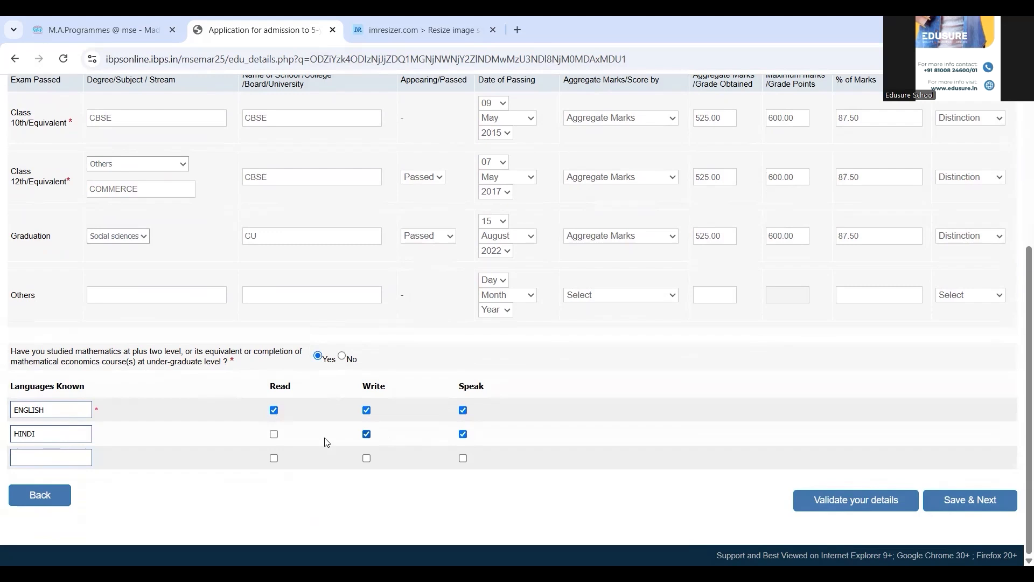
pyautogui.click(274, 434)
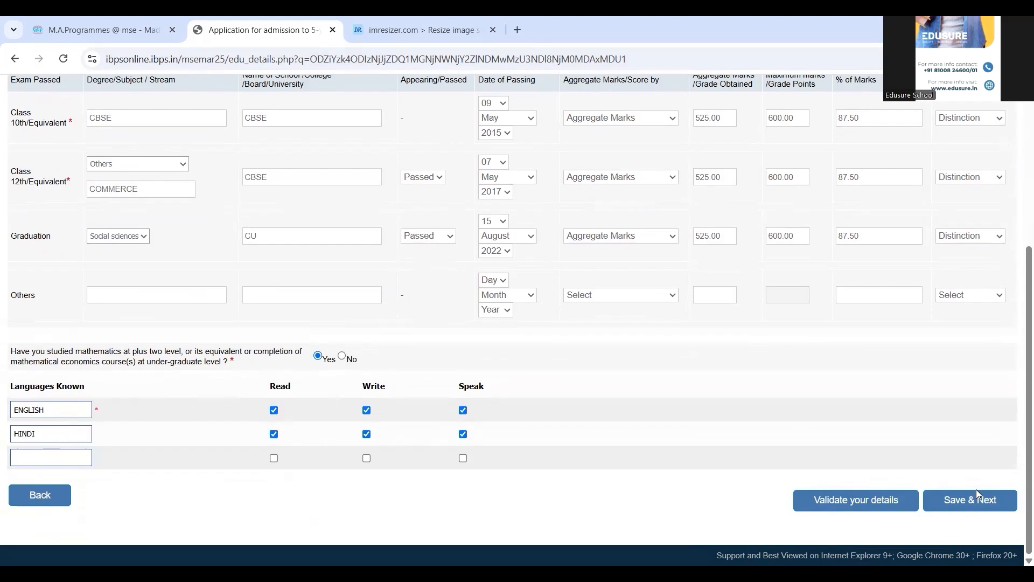
pyautogui.click(948, 505)
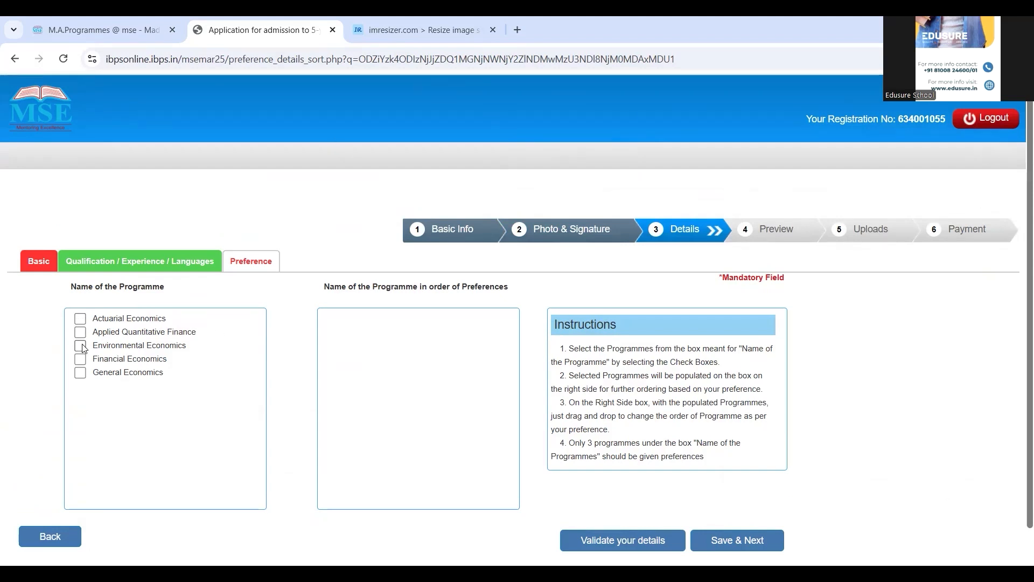
# Step: Rank Financial, General and Actuarial Economics as preferences 1–3 and validate the details successfully
pyautogui.click(81, 359)
pyautogui.click(80, 373)
pyautogui.click(81, 319)
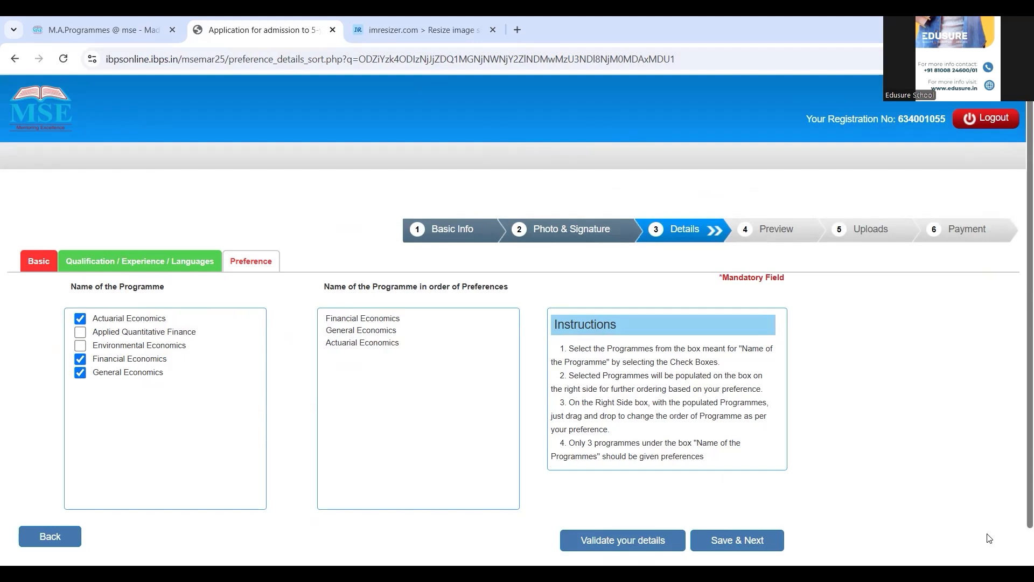
pyautogui.scroll(-1, 805, 475)
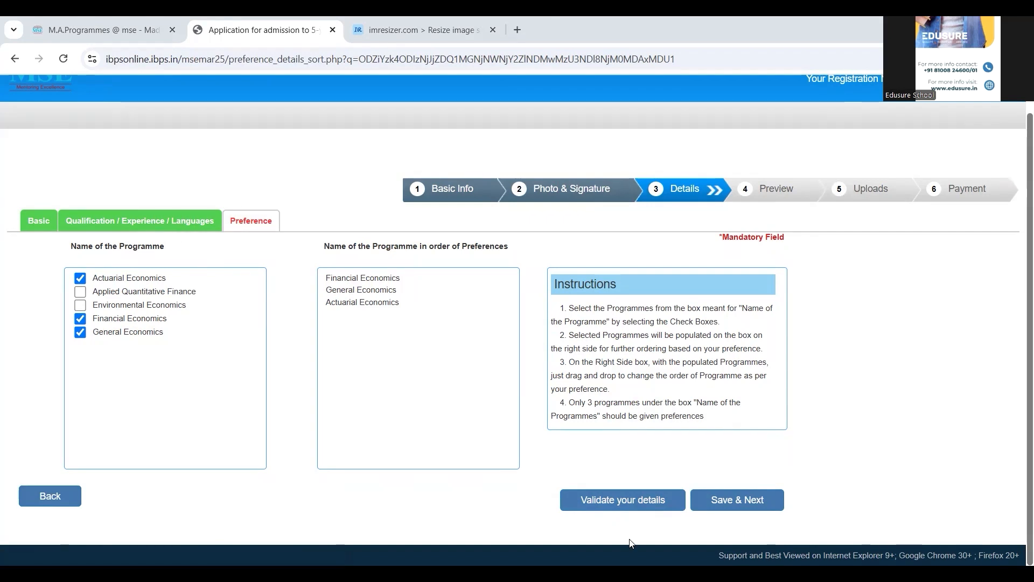
pyautogui.click(633, 507)
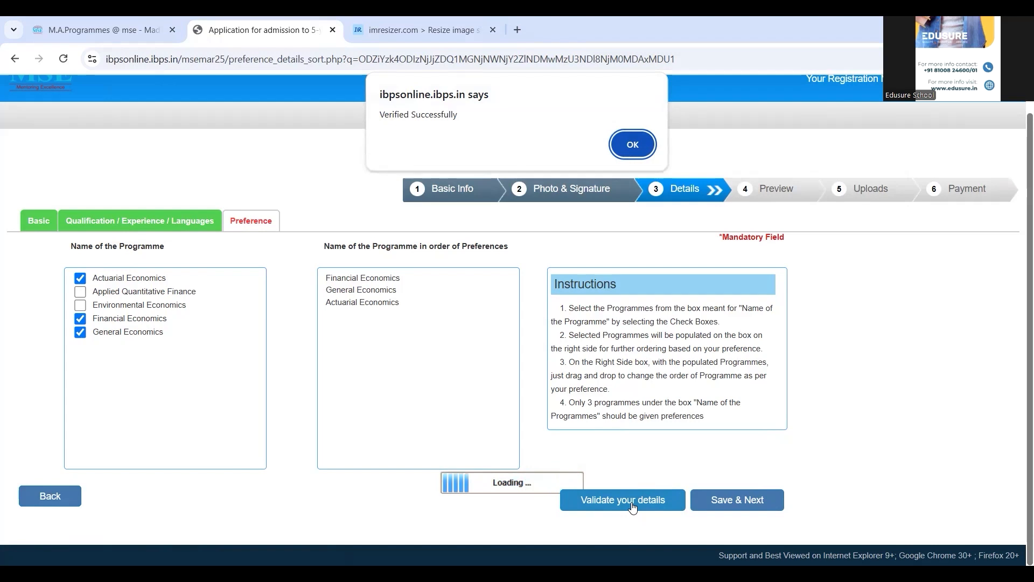
pyautogui.click(625, 146)
# Step: Save the preferences and tick I Agree on the preview's declaration
pyautogui.click(721, 503)
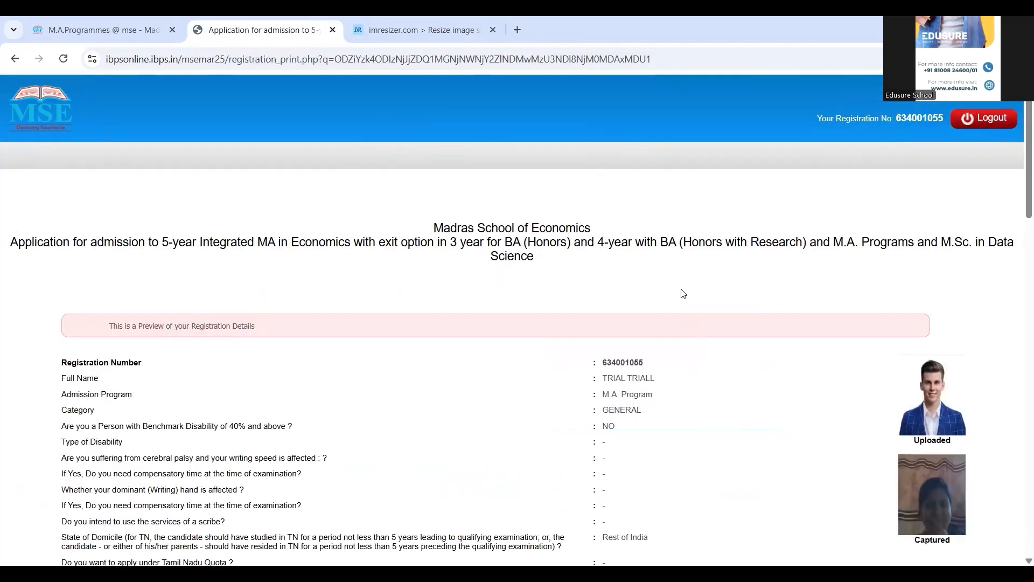
pyautogui.scroll(-20, 683, 294)
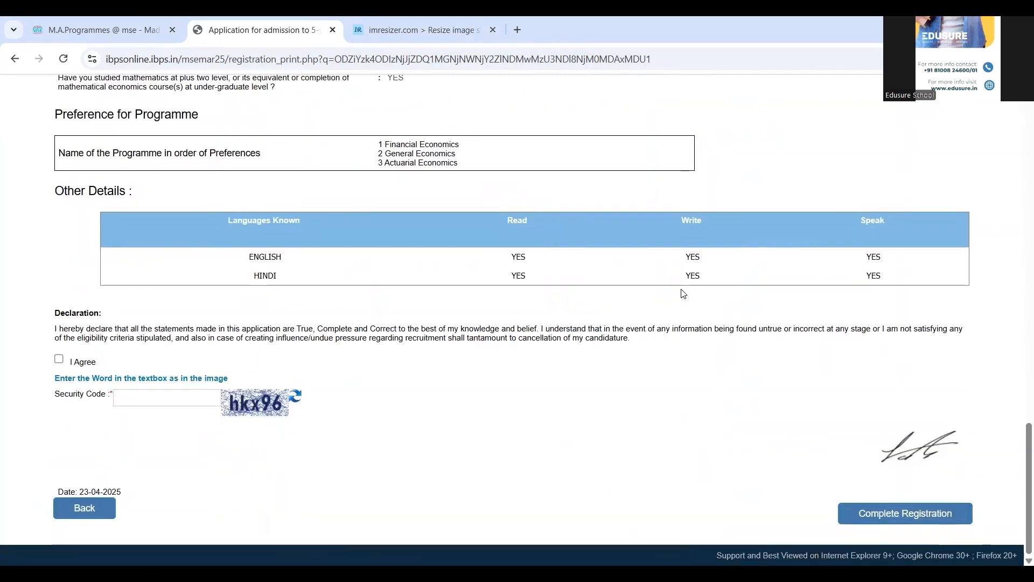
pyautogui.click(58, 359)
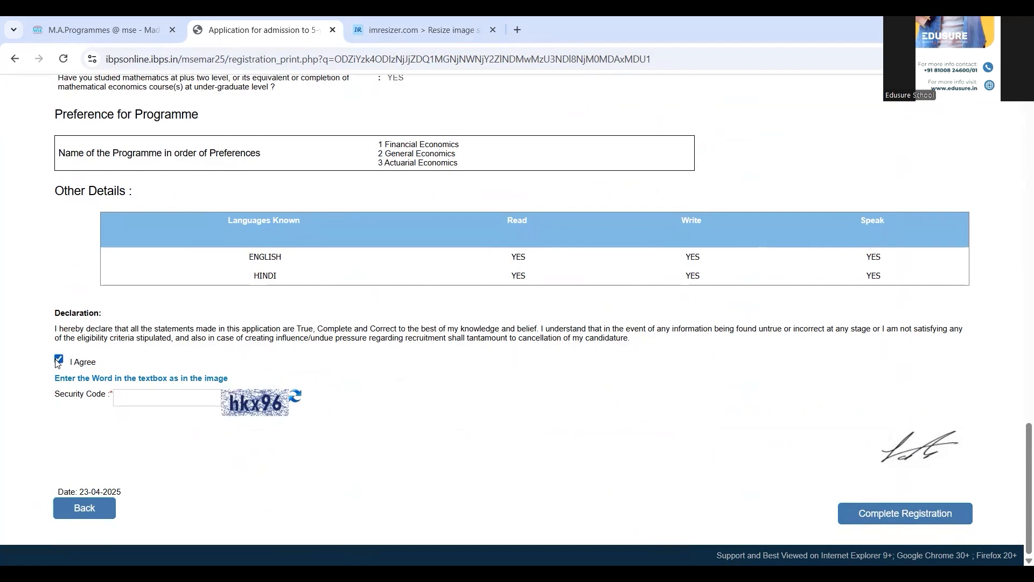
# Step: Enter the security code and complete the registration, confirming both warnings
pyautogui.click(168, 398)
pyautogui.write('HKX96')
pyautogui.press('BackSpace')
pyautogui.press('BackSpace')
pyautogui.press('BackSpace')
pyautogui.press('BackSpace')
pyautogui.write('h')
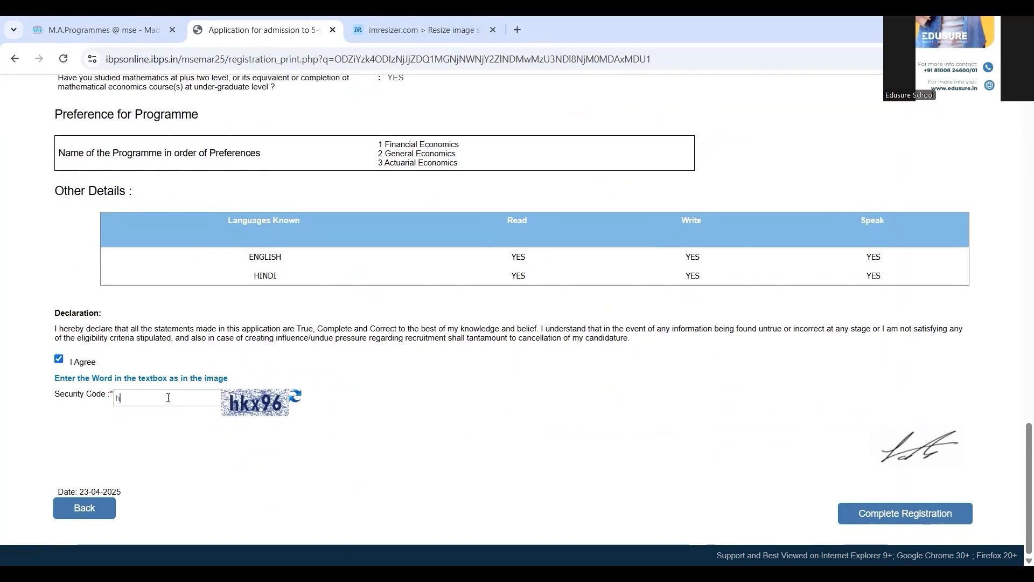
pyautogui.write('kx96')
pyautogui.click(866, 519)
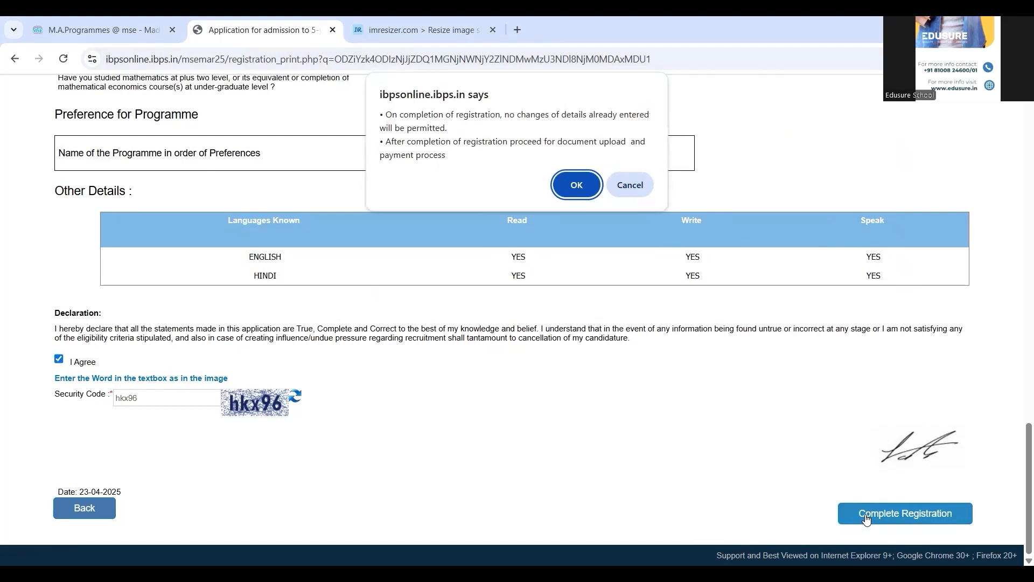
pyautogui.click(577, 184)
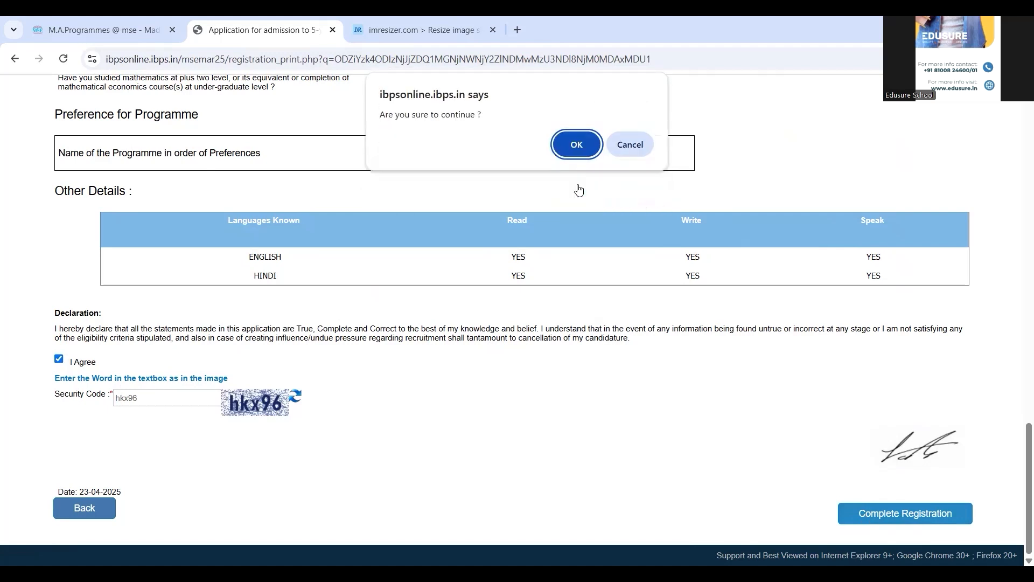
pyautogui.click(578, 144)
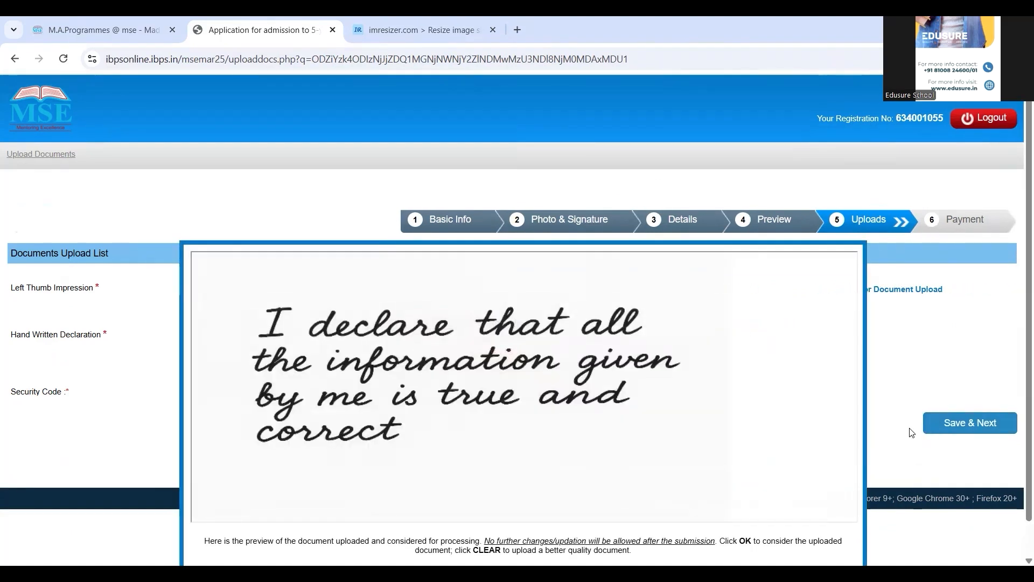
# Step: Accept the declaration preview, enter the security code, and submit the uploaded documents
pyautogui.scroll(-1, 899, 431)
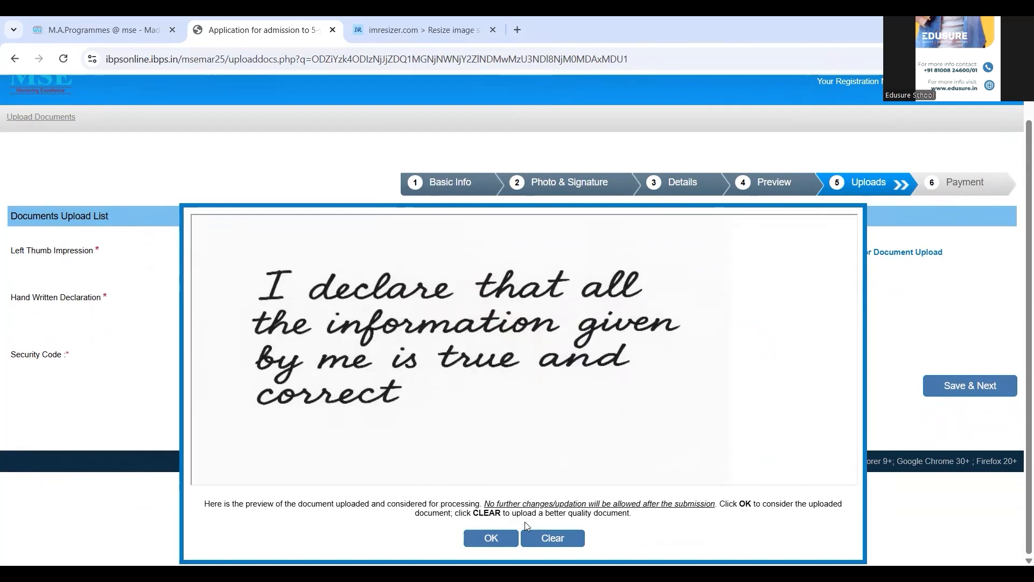
pyautogui.click(490, 538)
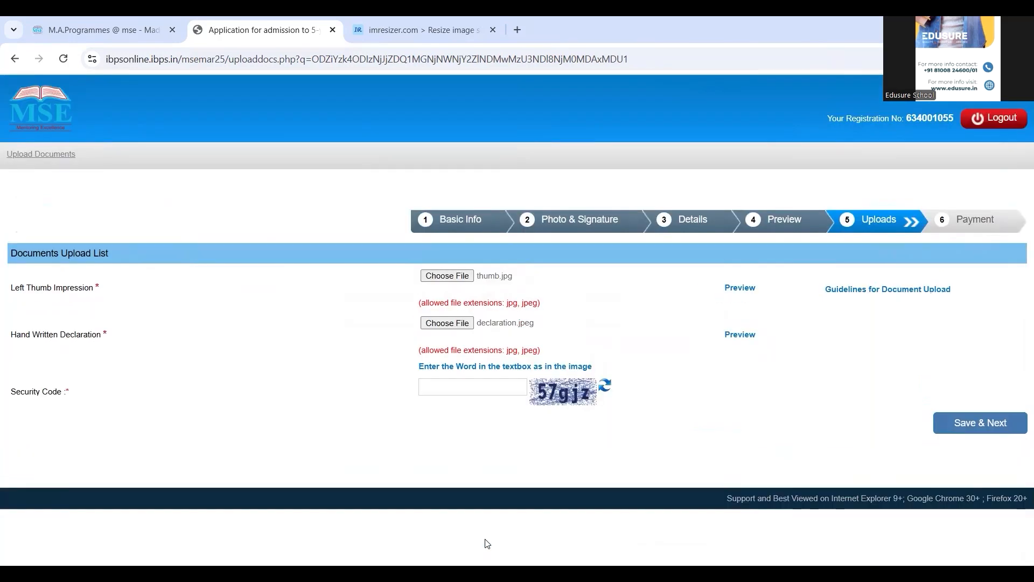
pyautogui.click(446, 387)
pyautogui.write('5')
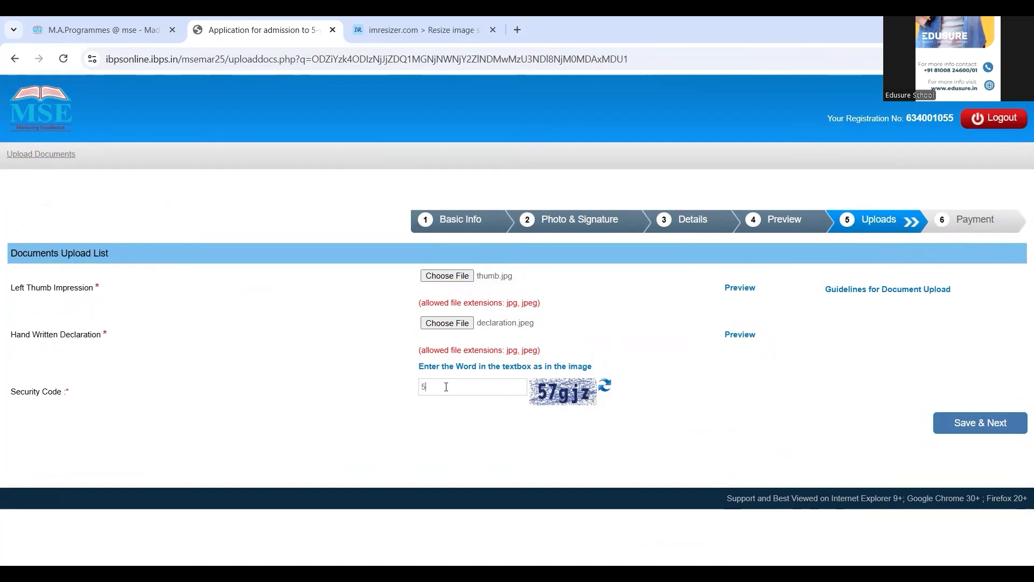
pyautogui.write('7gjz')
pyautogui.click(981, 427)
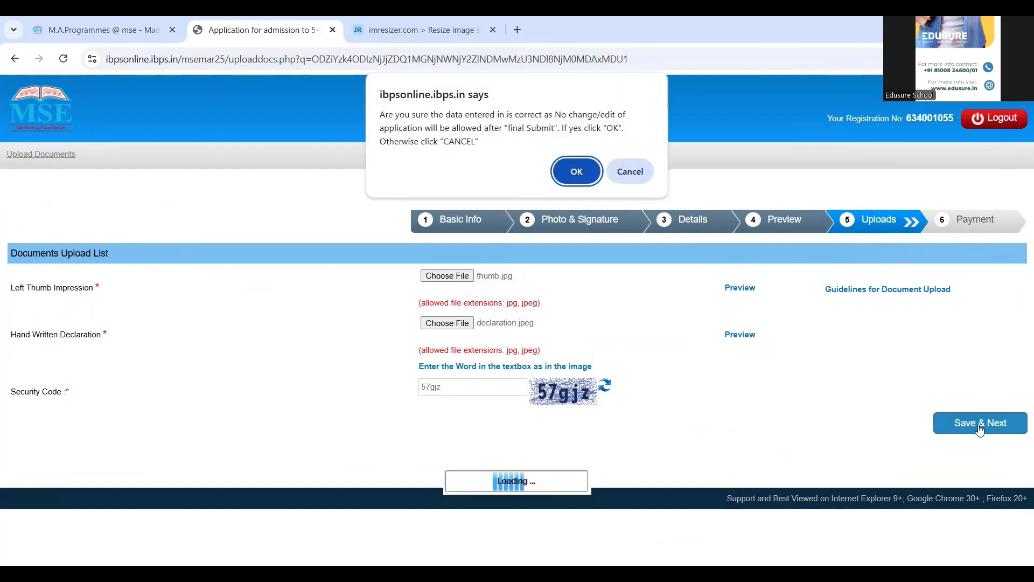
pyautogui.click(575, 166)
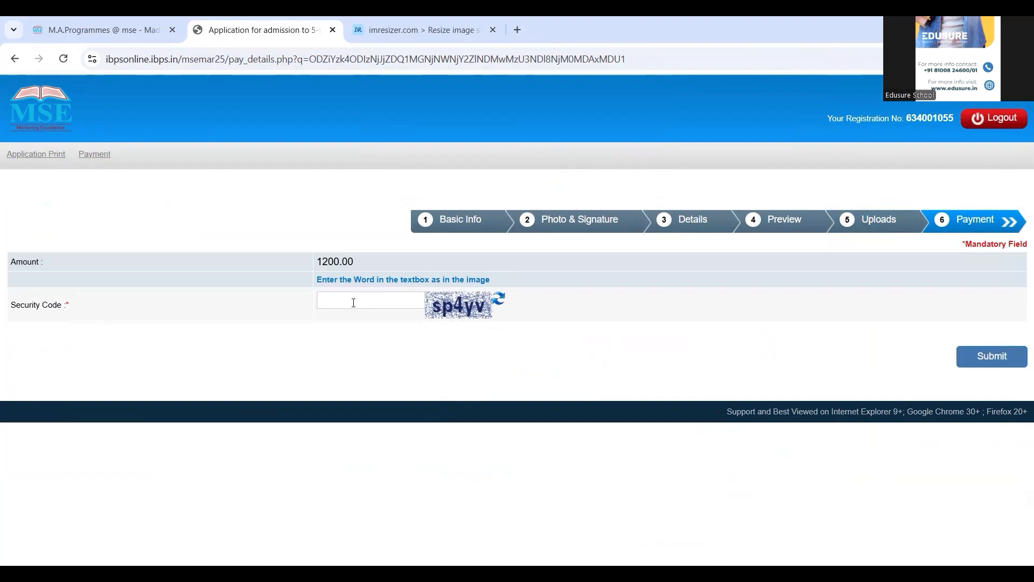
# Step: Enter the payment security code, submit, and confirm proceeding to pay the 1200.00 fee
pyautogui.write('sp4yv')
pyautogui.click(1005, 358)
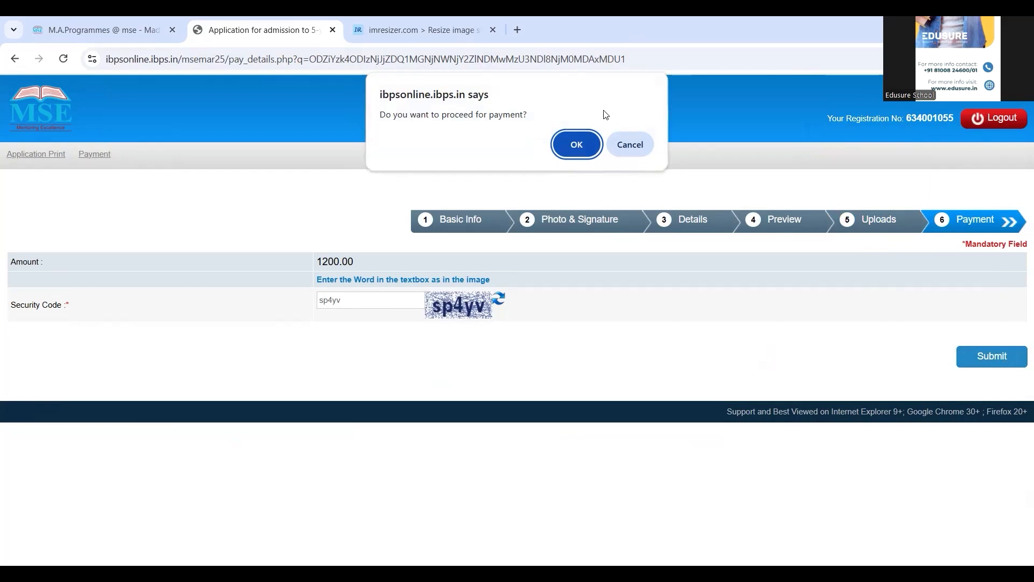
pyautogui.click(578, 143)
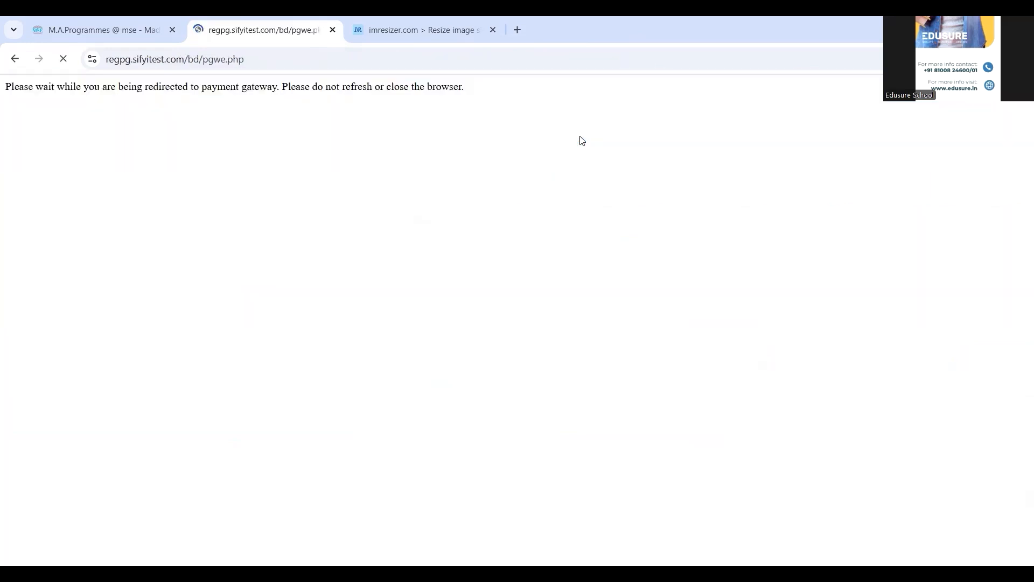